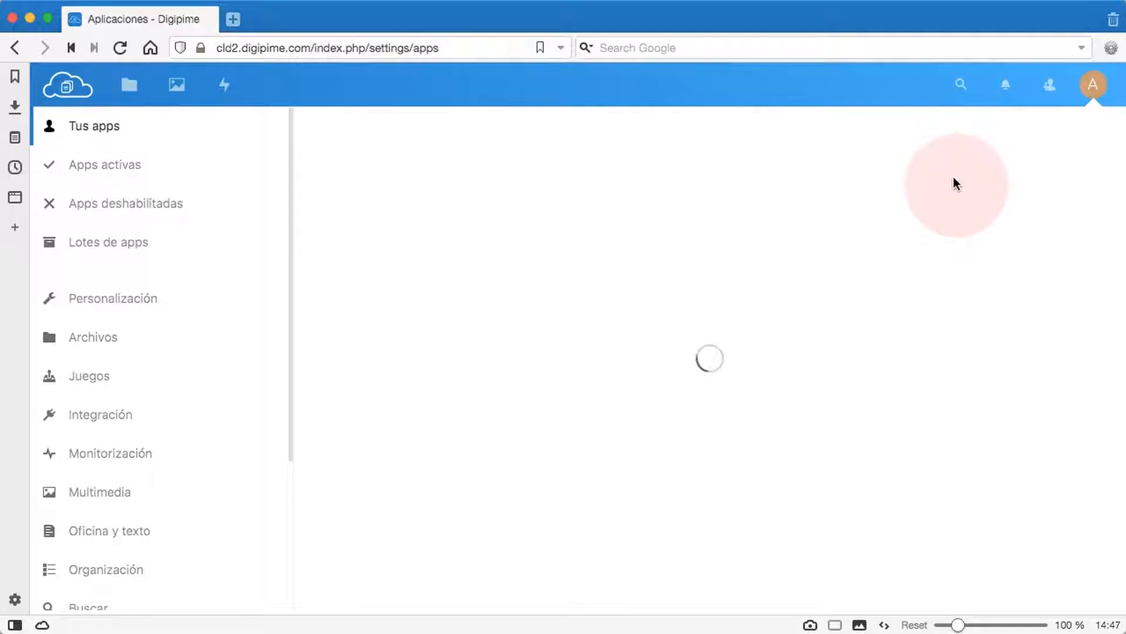
Search the apps for "text" and activate the Text app
left_click(960, 87)
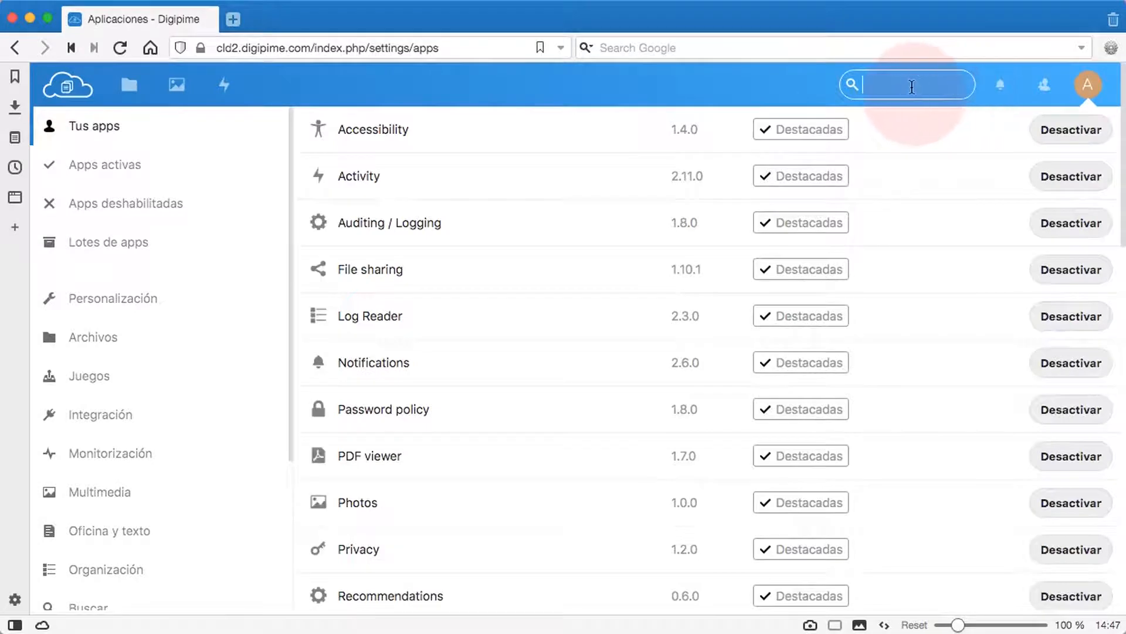
type("te")
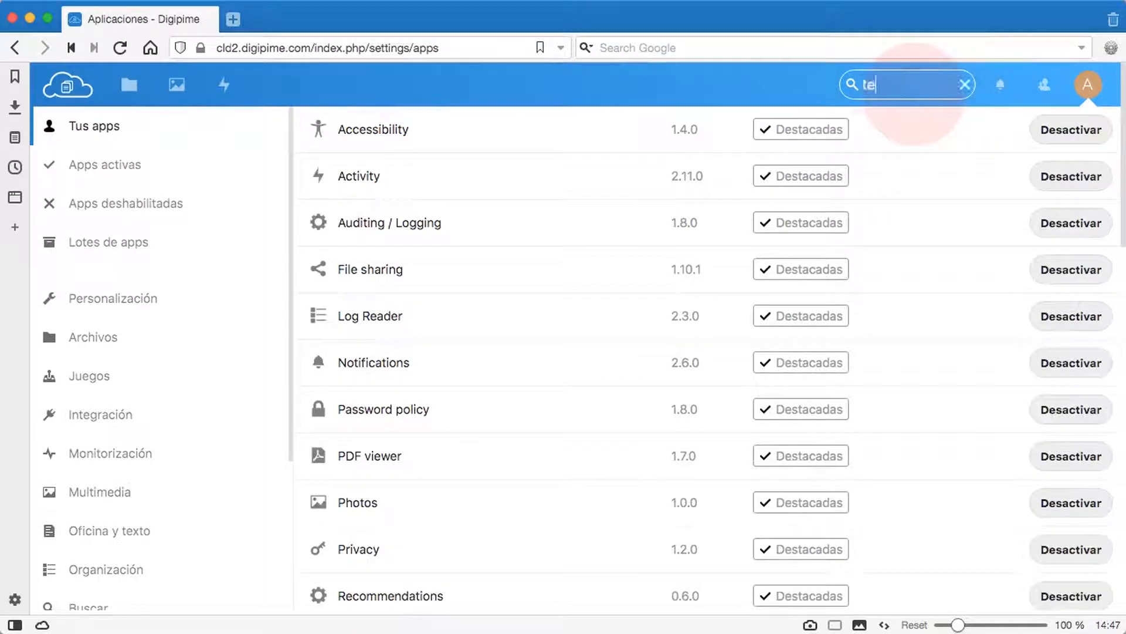
type("xt")
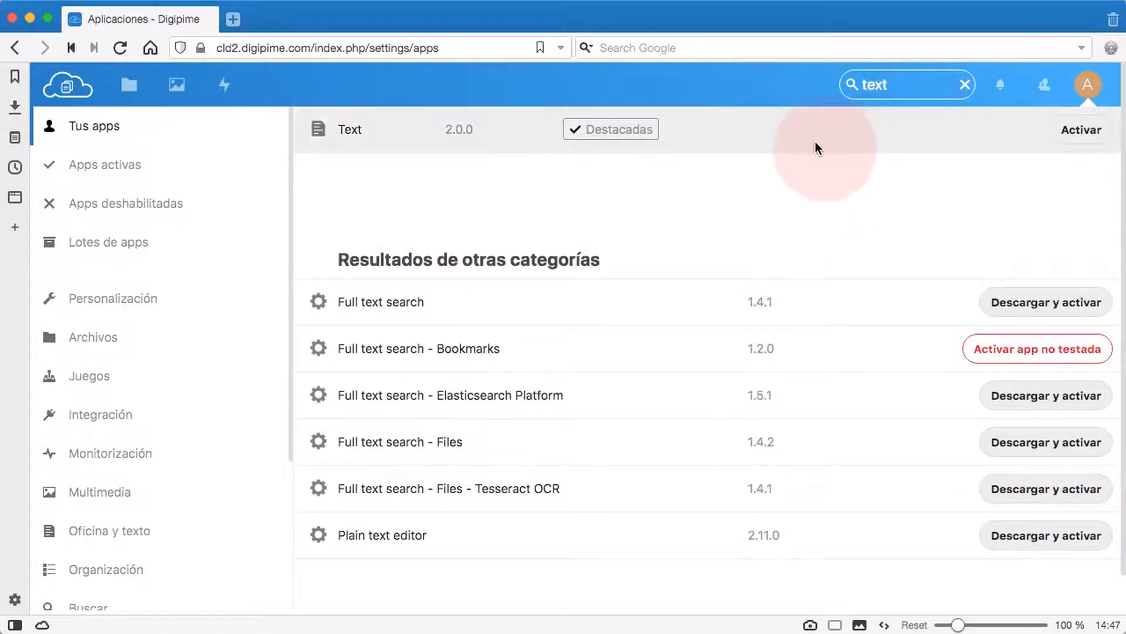
left_click(1084, 130)
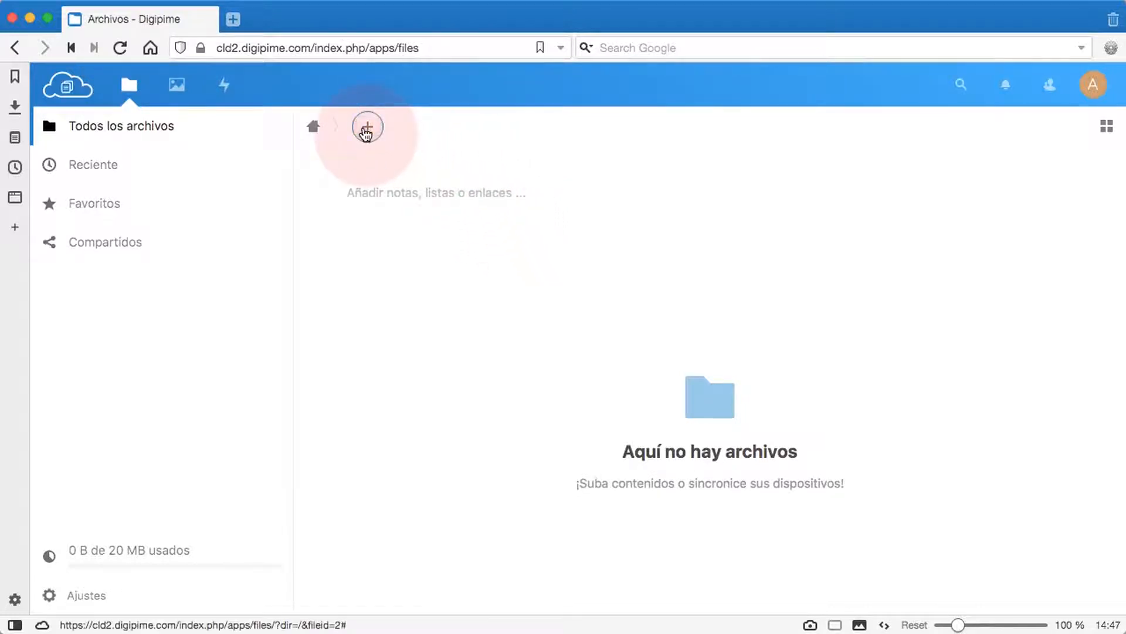
Create a new text document named texto1.md in the root of the files
left_click(366, 128)
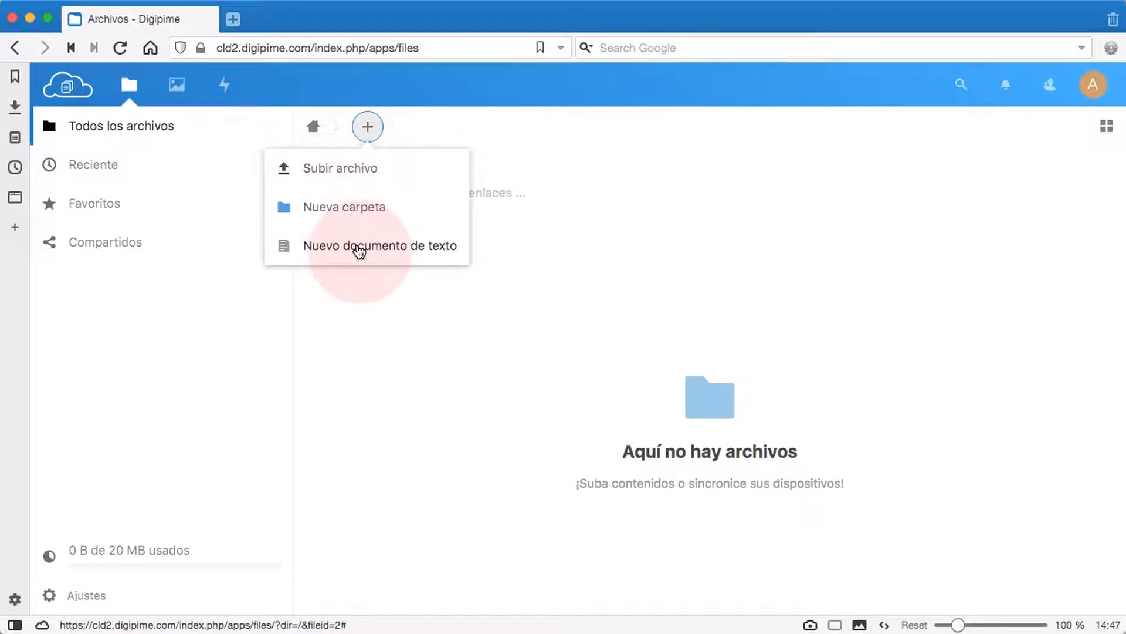
left_click(359, 246)
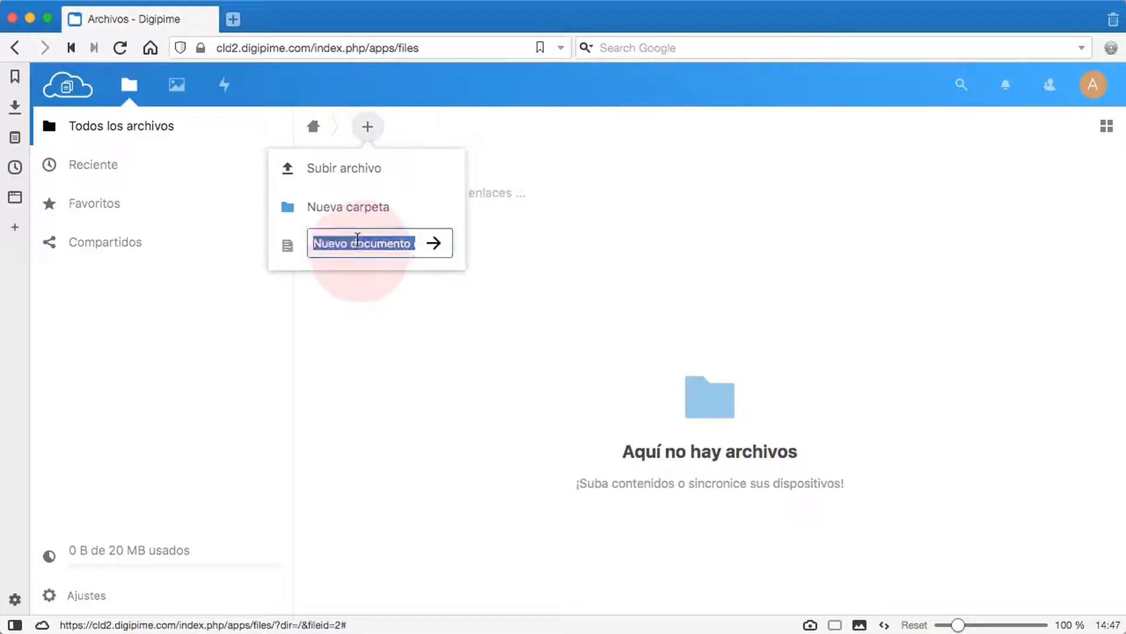
type("texto")
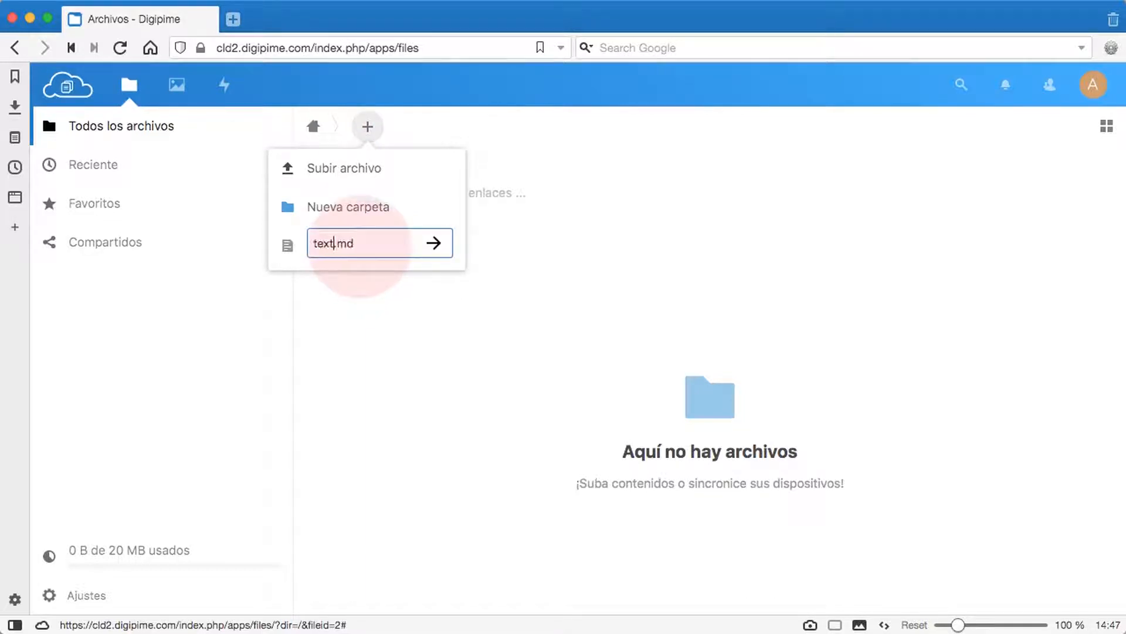
type("1")
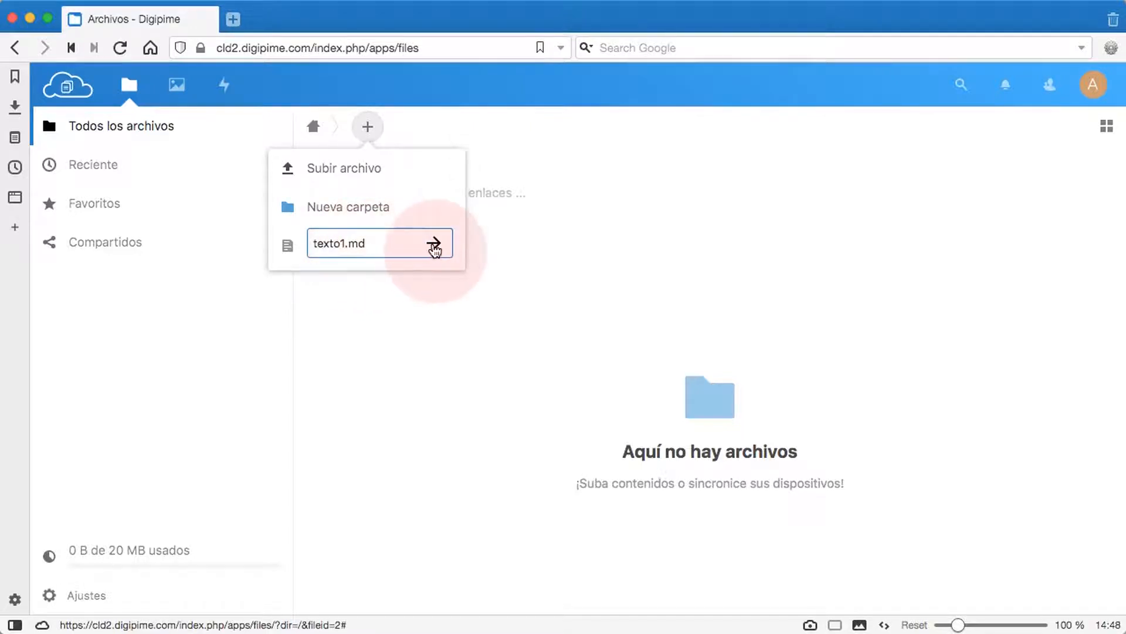
left_click(435, 246)
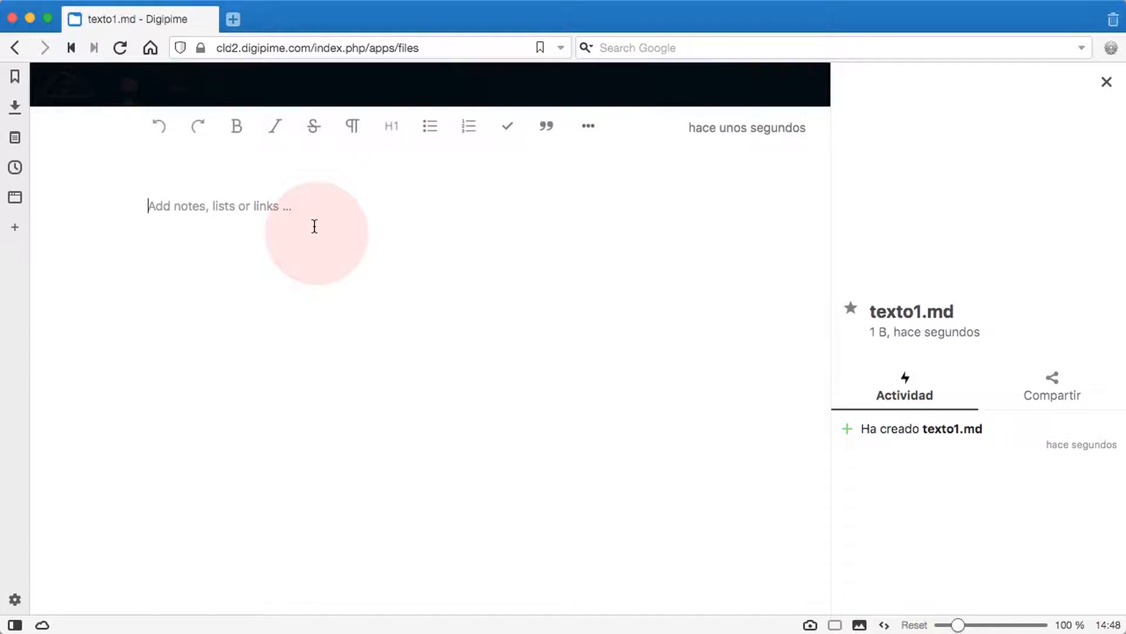
Write four lines in the document: "#Titular", "##Subtítulo", "###Nivel 3" and "####Texto más pequeño"
type("#")
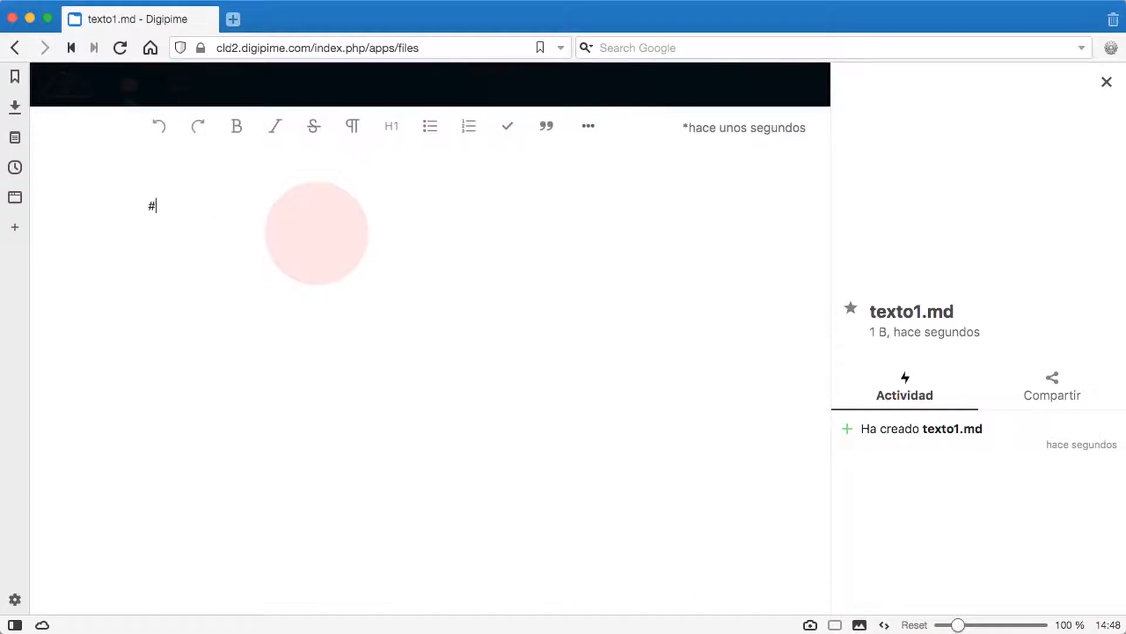
type("Titua")
key("BackSpace")
type("lar ")
type("##")
type("Sub")
type("títul")
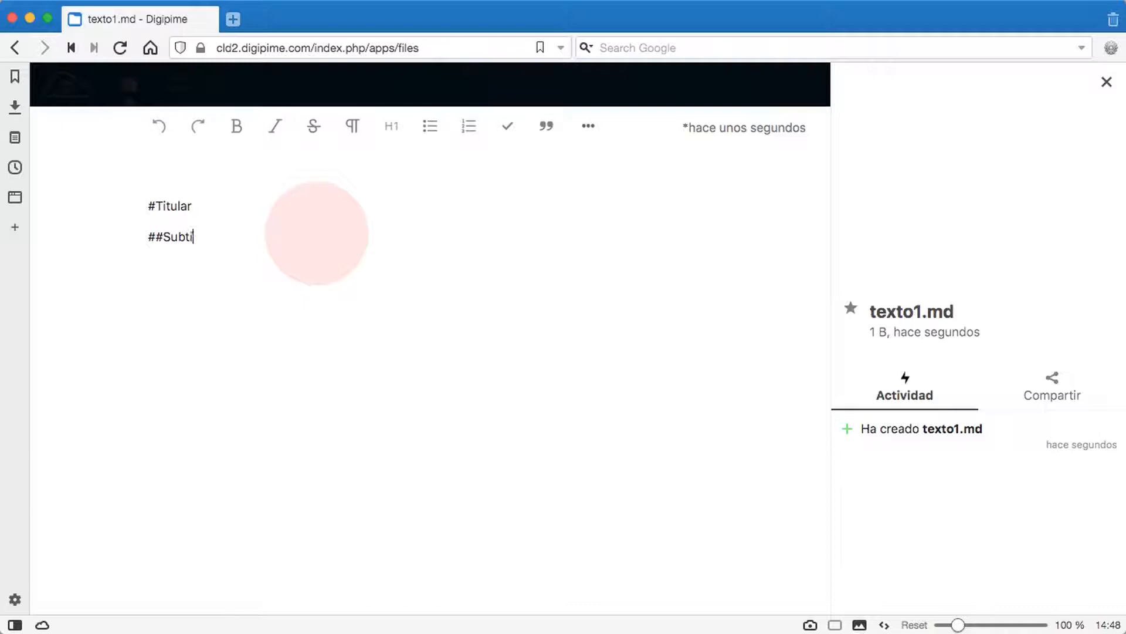
type("o")
key("Return")
type("###Nivel 3 ")
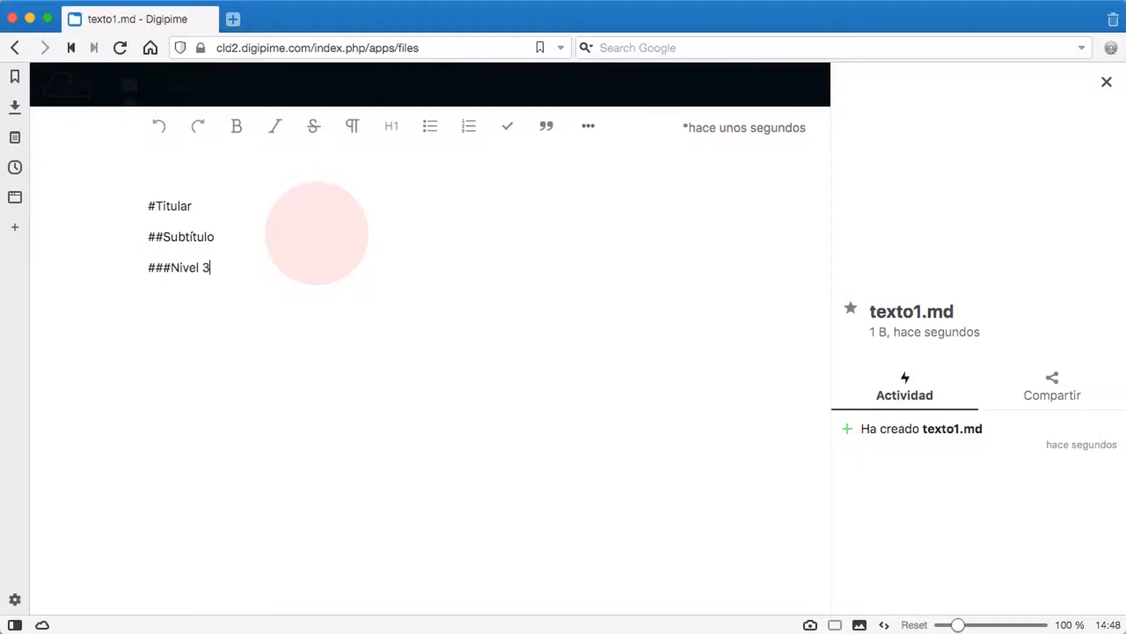
type("####Texto más pequ")
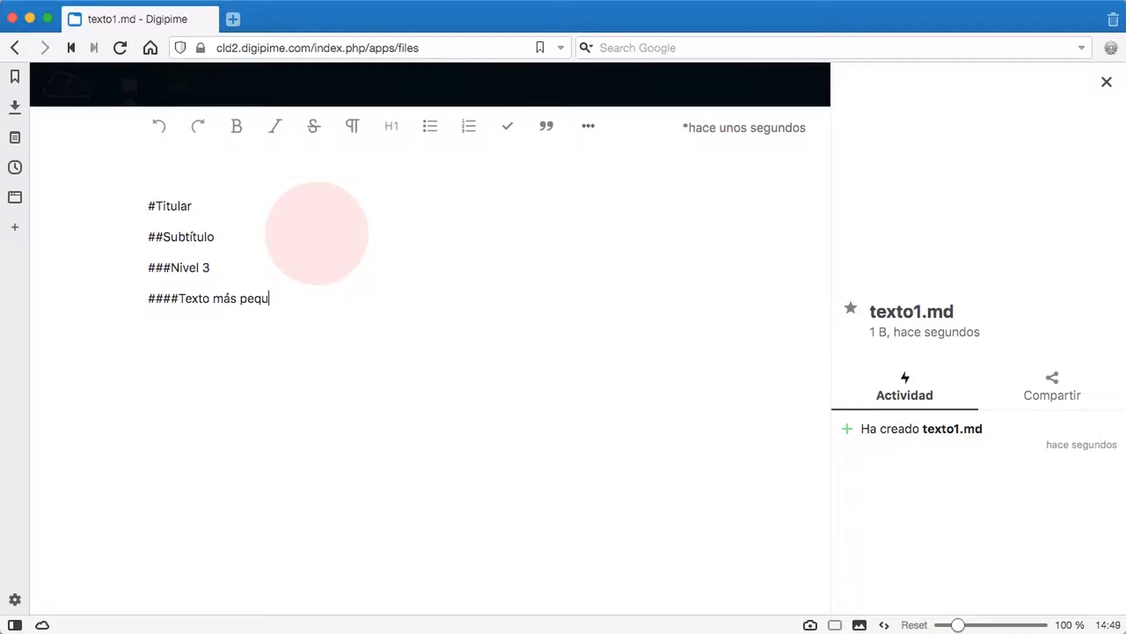
type("eño")
Turn the four lines into headings of levels 1 to 4 by adding a space after each line's hash marks
key("Up")
key("Up")
key("Up")
key("Left")
key("Left")
key("Left")
key("Left")
key("Left")
key("Left")
key("Left")
key("Down")
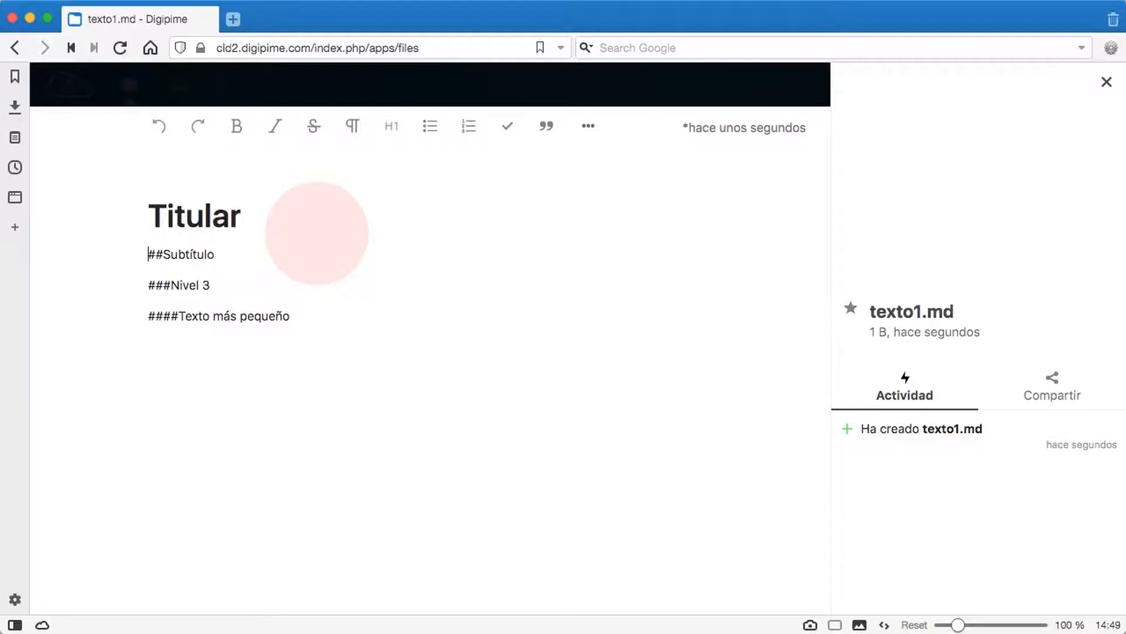
key("Right")
key("Right")
key("Left")
key("Down")
key("Right")
key("Right")
key("Right")
key("Down")
key("Right")
key("Right")
key("Right")
key("Right")
key("Right")
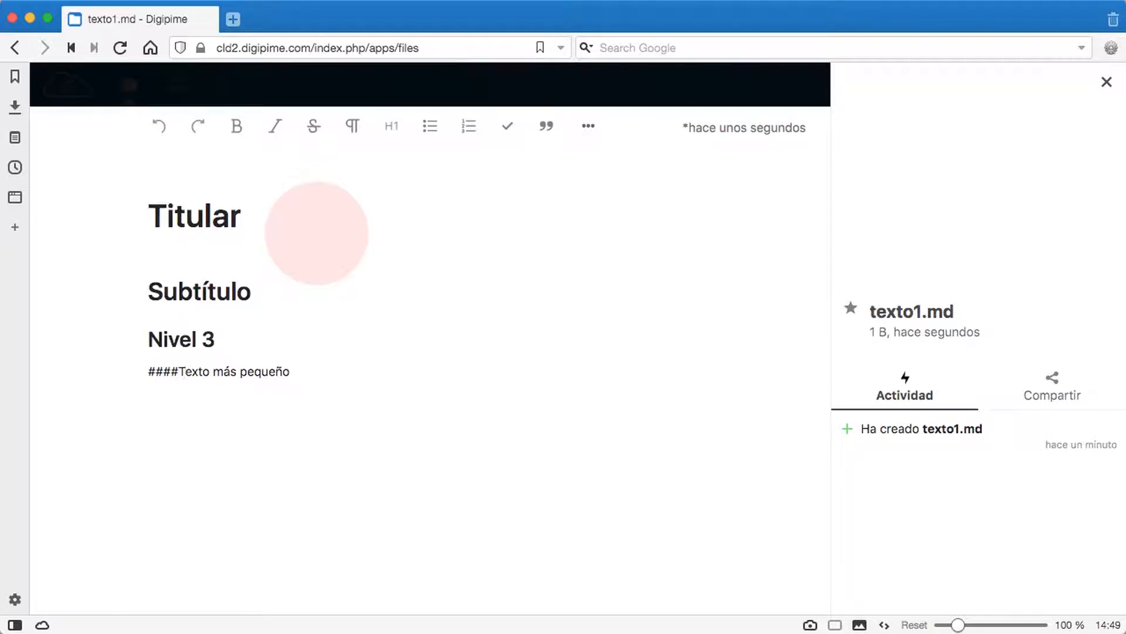
key("Left")
Add a bulleted list below the last heading with the items "elemento 1" and "elemento 2"
key("End")
key("Return")
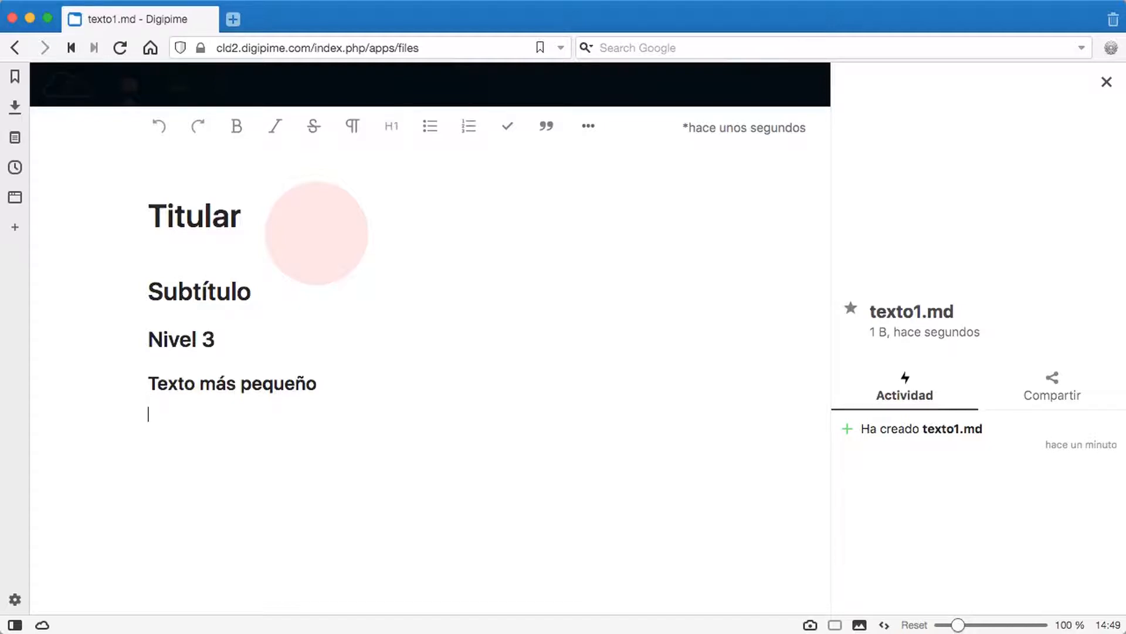
type("-")
type(" eleme")
type("nto 1")
key("Return")
type("elemento 2")
key("Return")
key("Return")
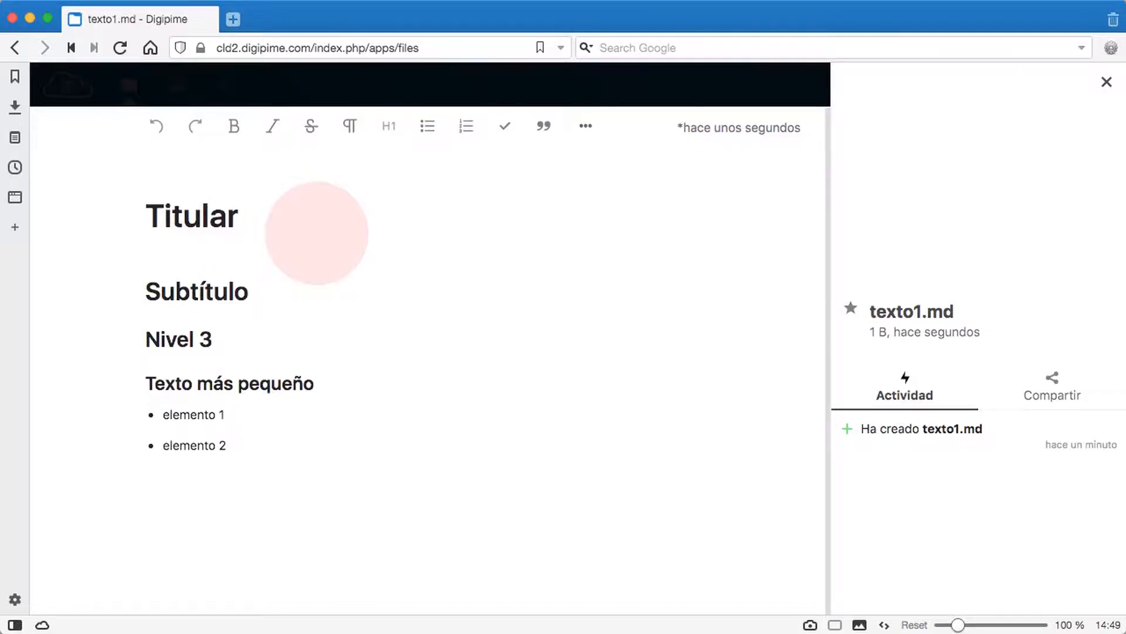
Write the lines "1.Uno", "2.Dos" and "3.Tres" below the bulleted list
type("1.Uno")
key("Return")
type("2.Dost")
key("Return")
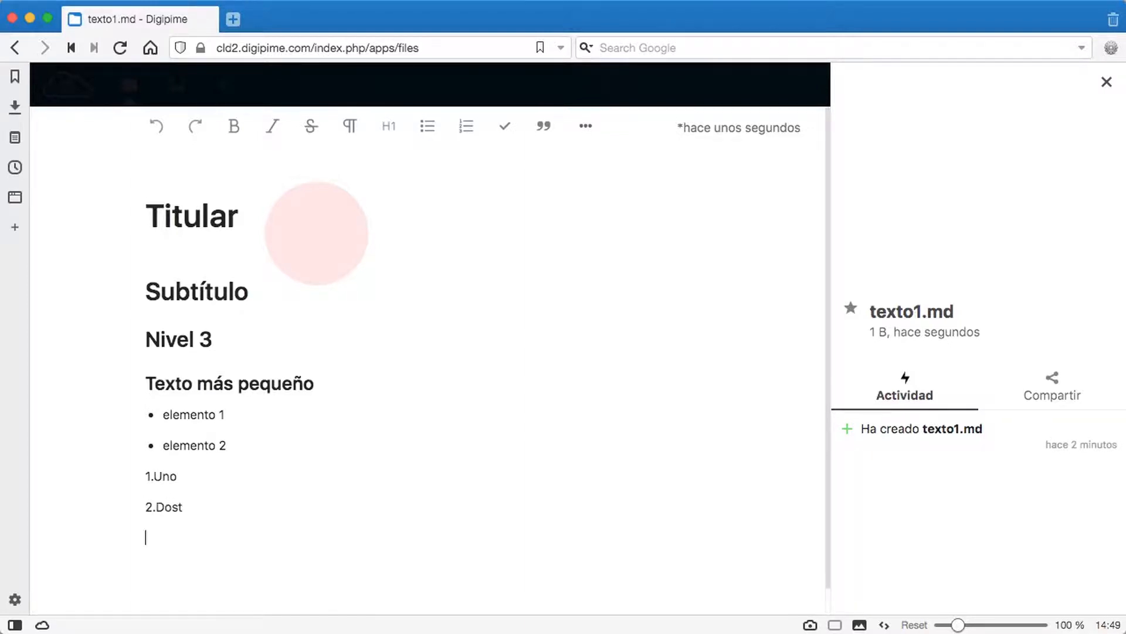
key("BackSpace")
key("BackSpace")
key("Return")
type("3.Tres")
Convert the Uno, Dos and Tres lines into a numbered list by adding a space after each number's period
key("Left")
key("Left")
key("Up")
key("Left")
key("Down")
key("Down")
key("End")
Add the items "Cuatro" and "Cinco" to the end of the numbered list
key("Return")
type("Cuan")
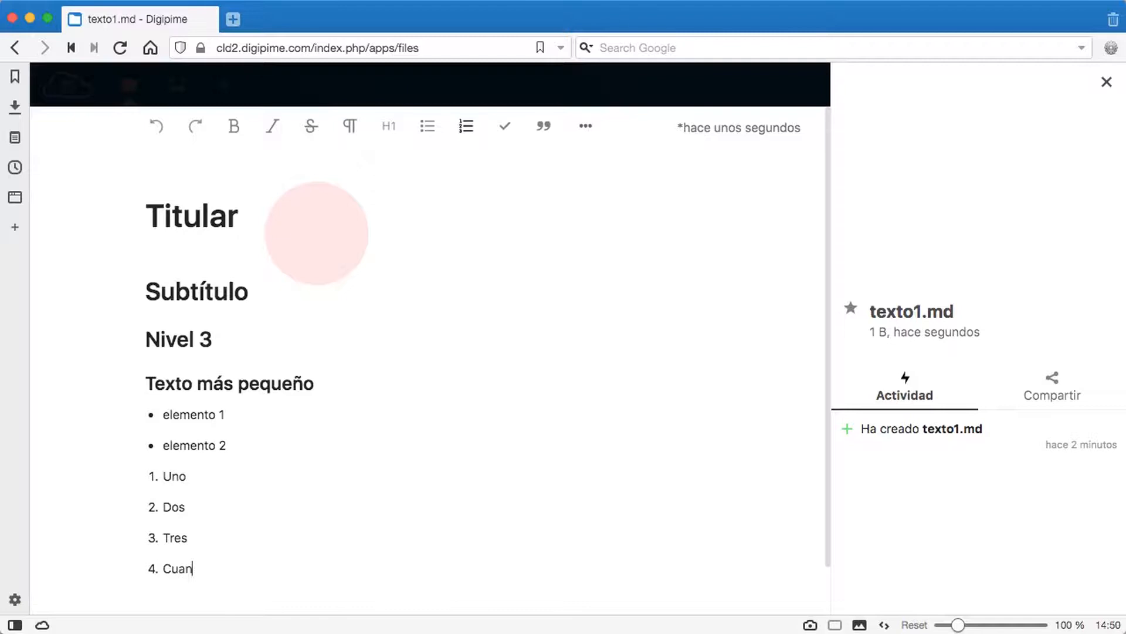
key("BackSpace")
type("tro")
key("Return")
type("Cinco")
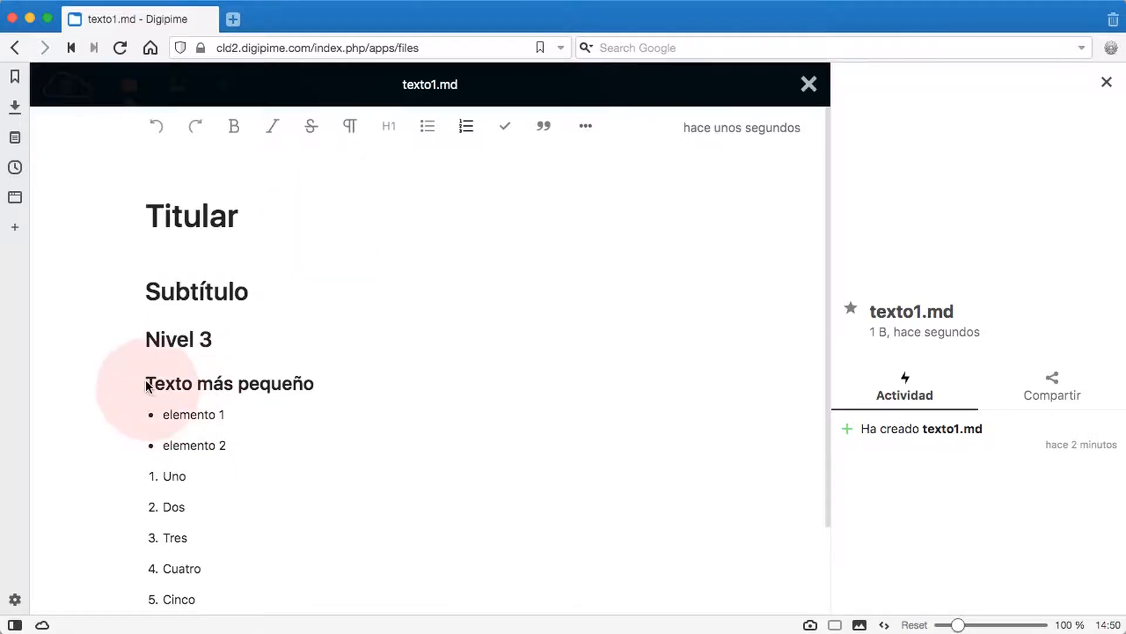
left_click_drag(146, 387, 314, 385)
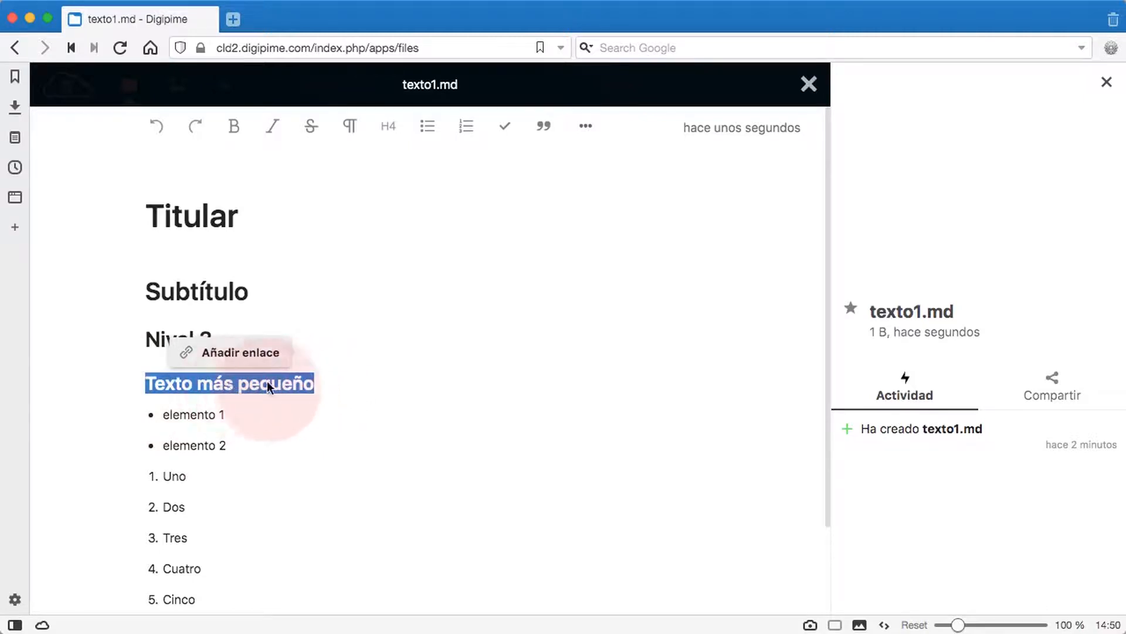
left_click(229, 354)
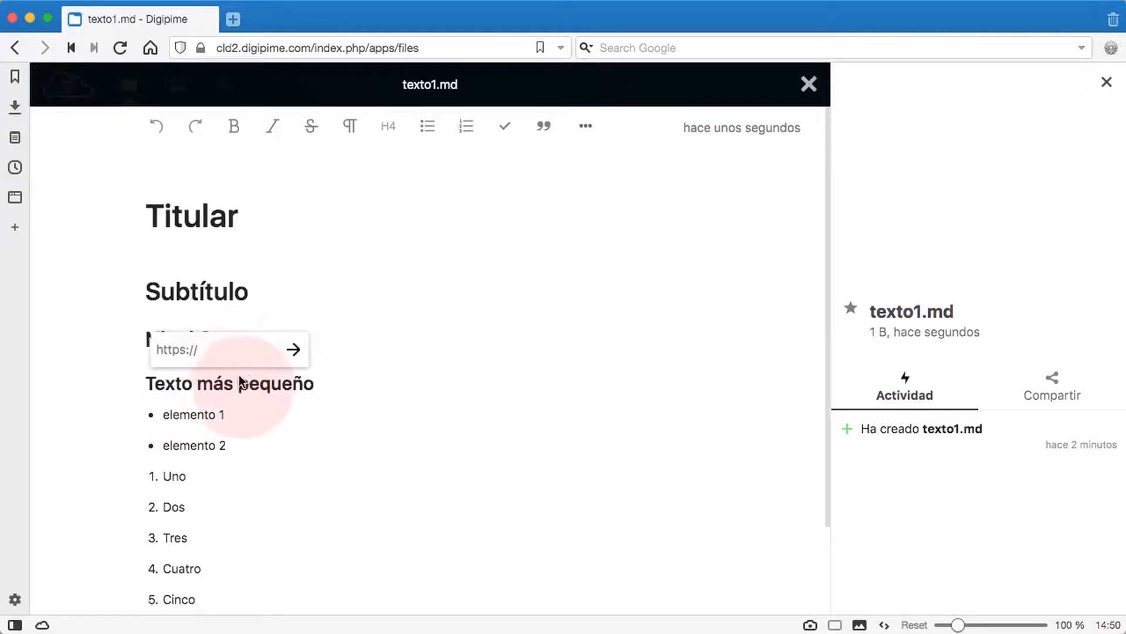
type("htt")
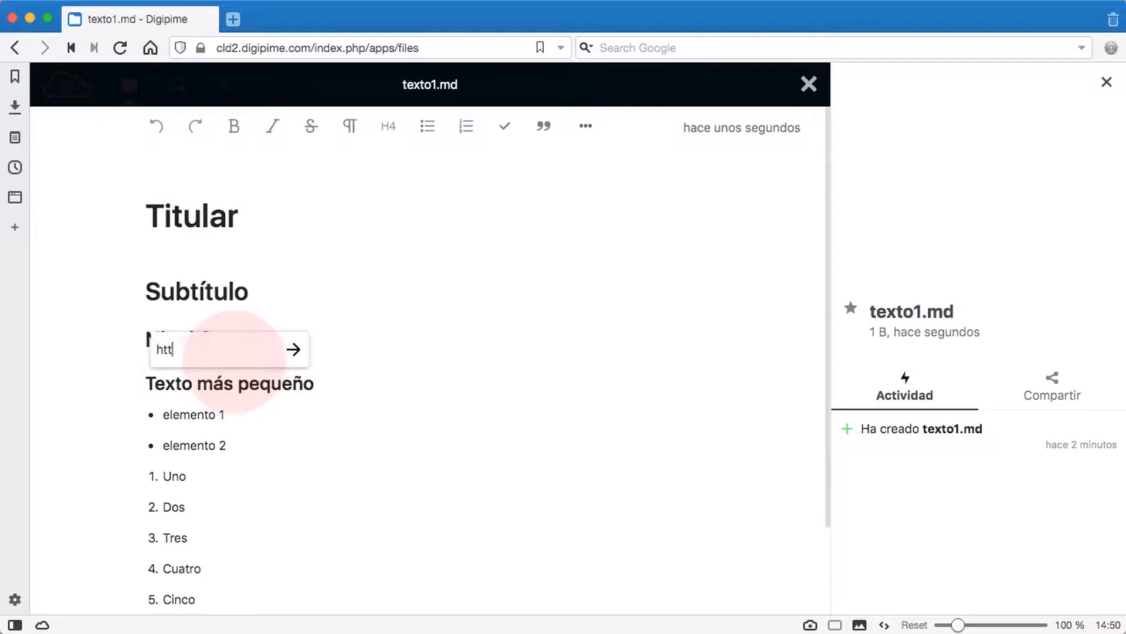
type("tps://")
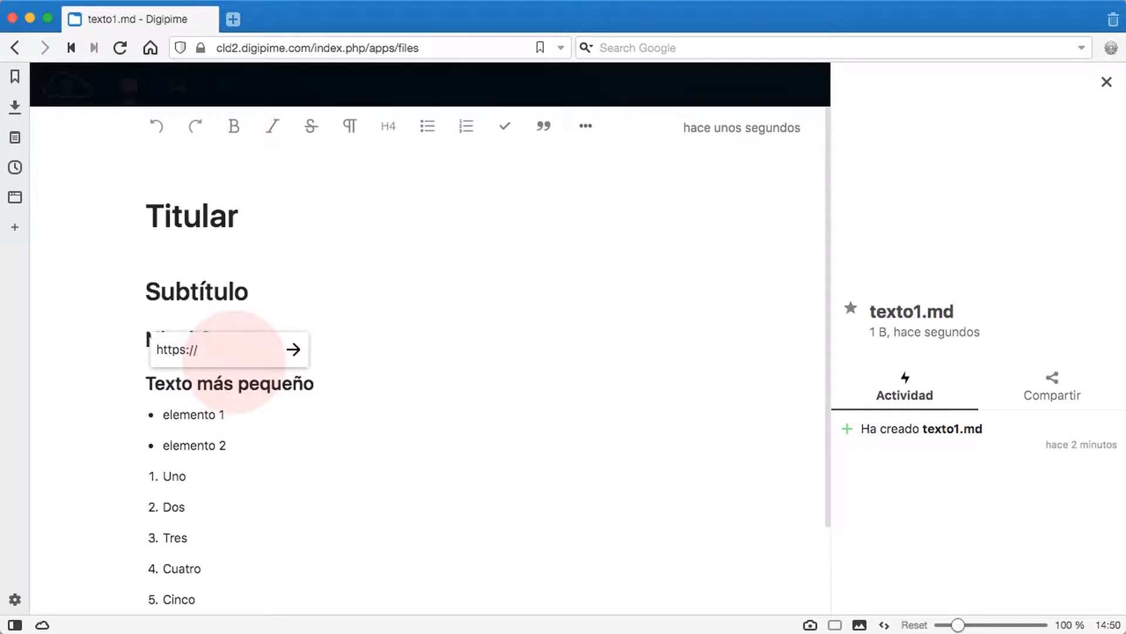
type("google.com")
left_click(294, 349)
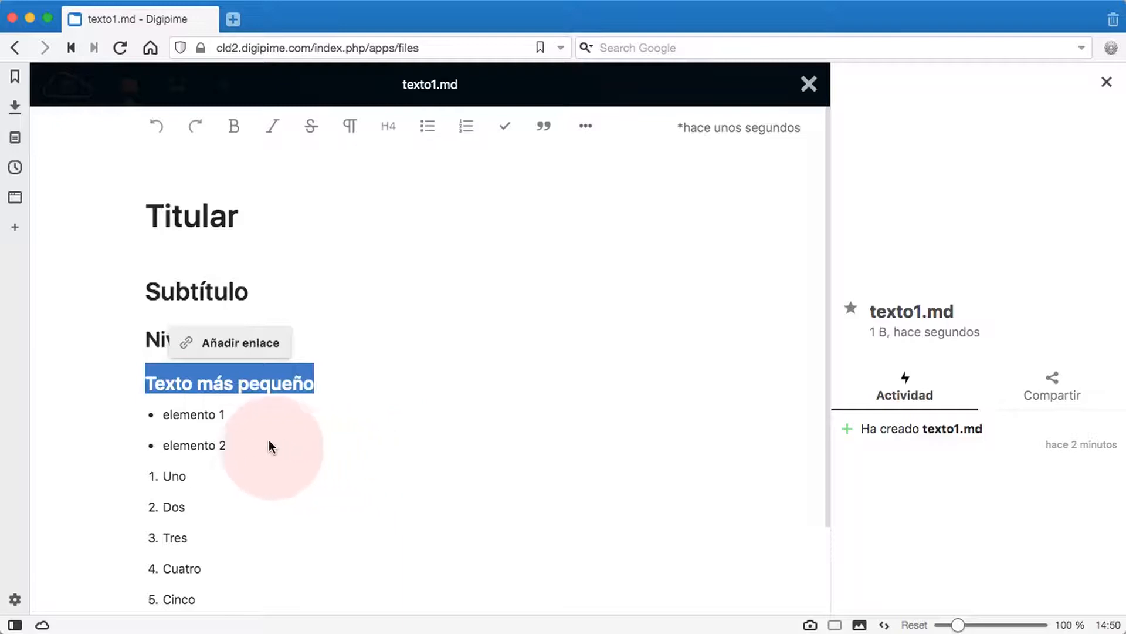
left_click(243, 441)
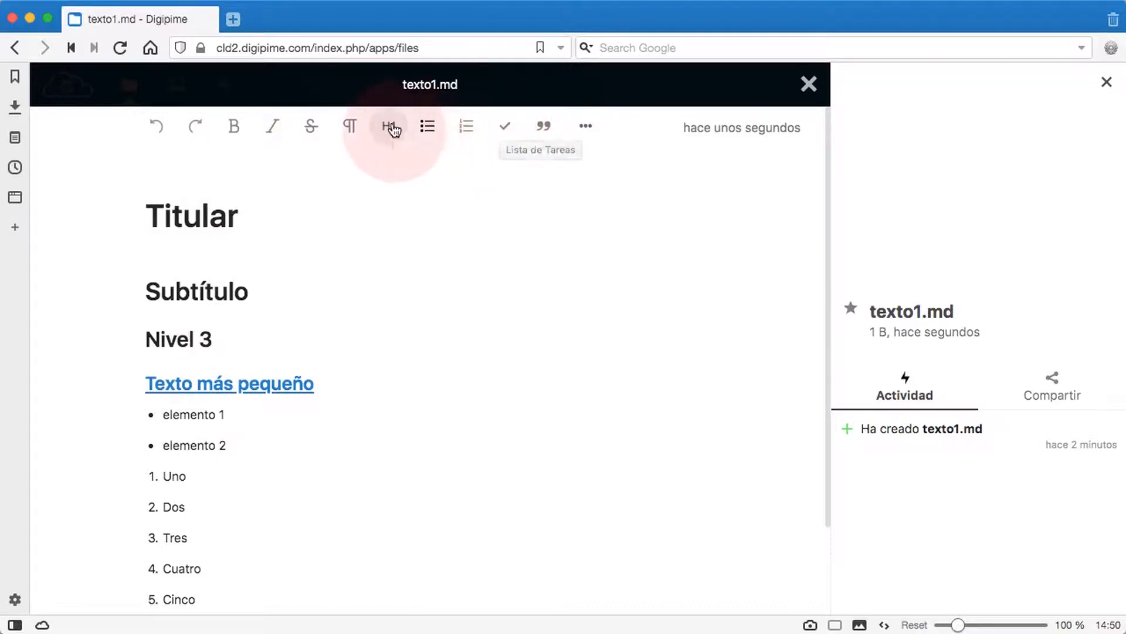
Restyle the "Subtítulo" heading as Título 6 and switch it to Título 1
double_click(184, 288)
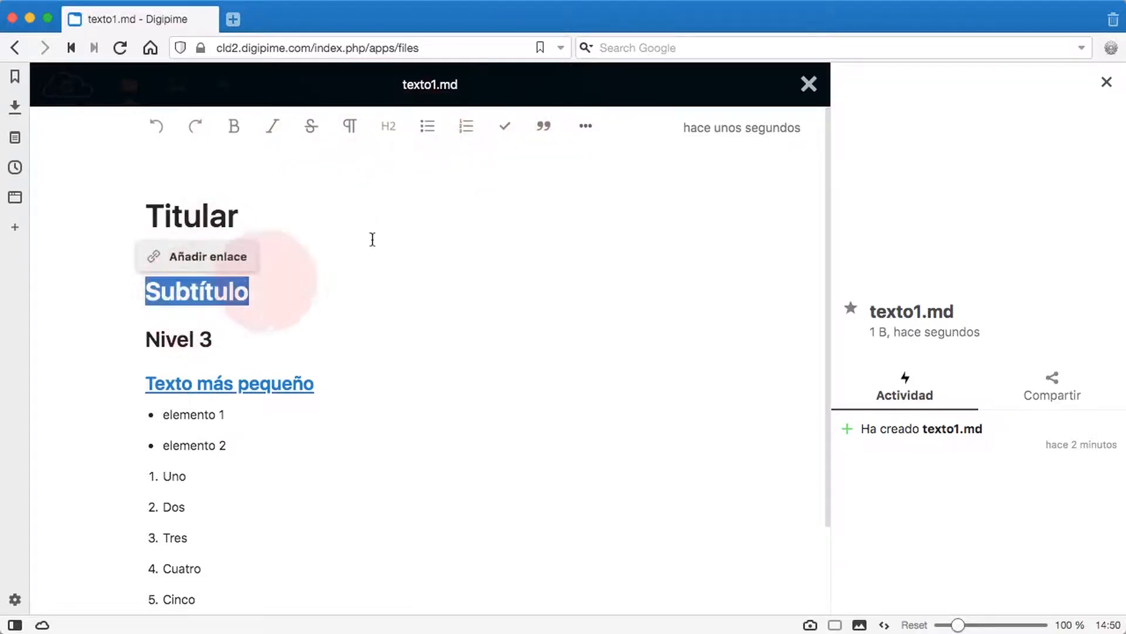
left_click(389, 126)
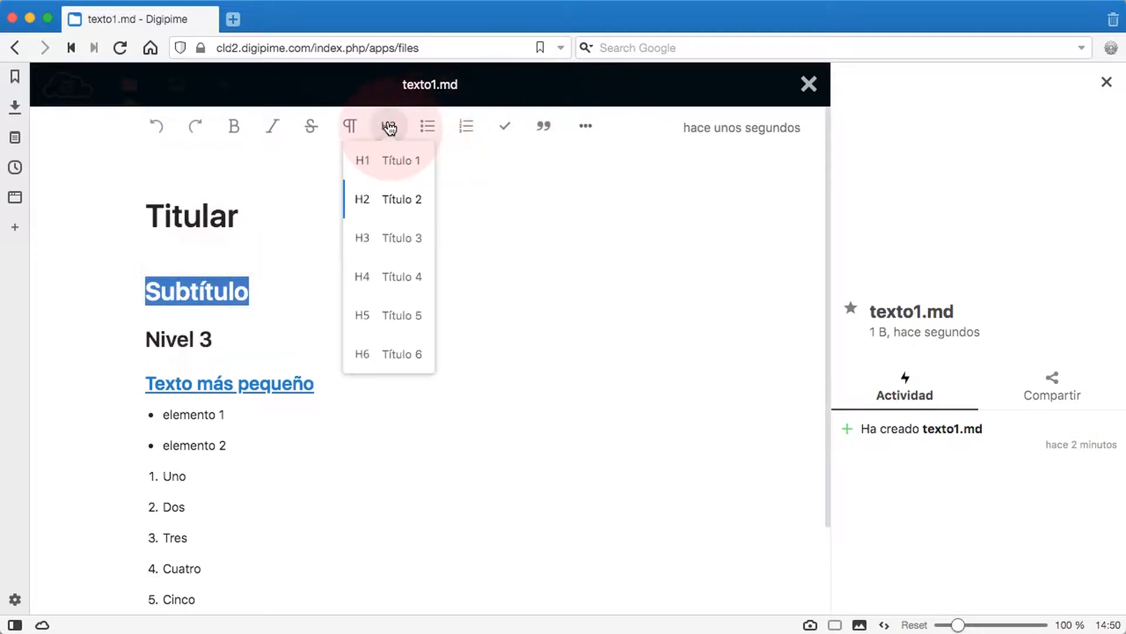
left_click(371, 354)
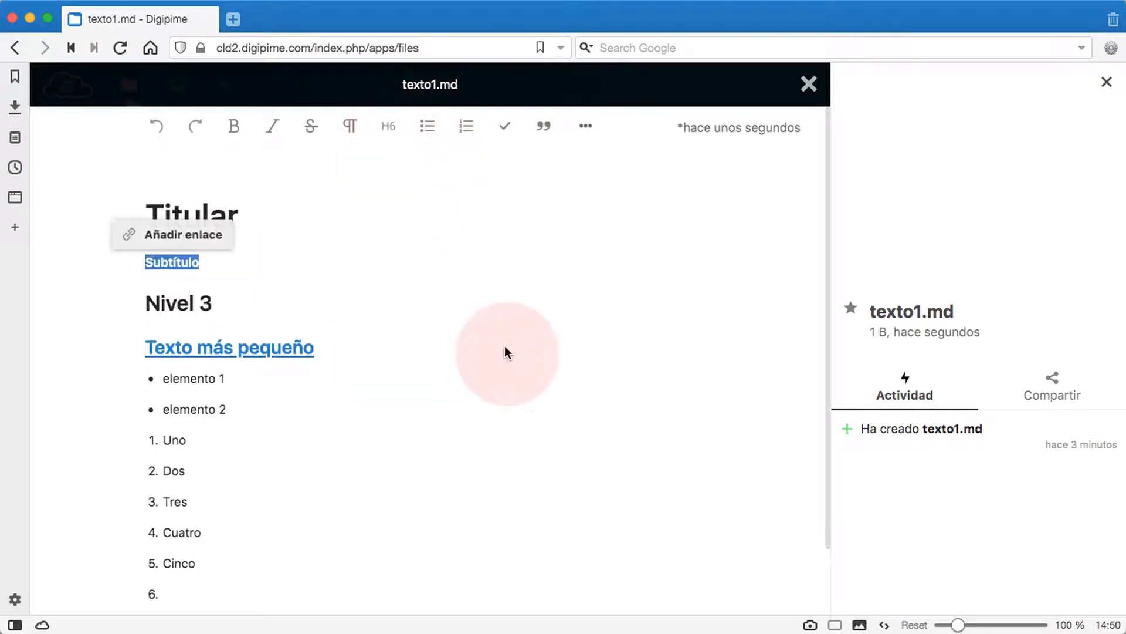
left_click(389, 128)
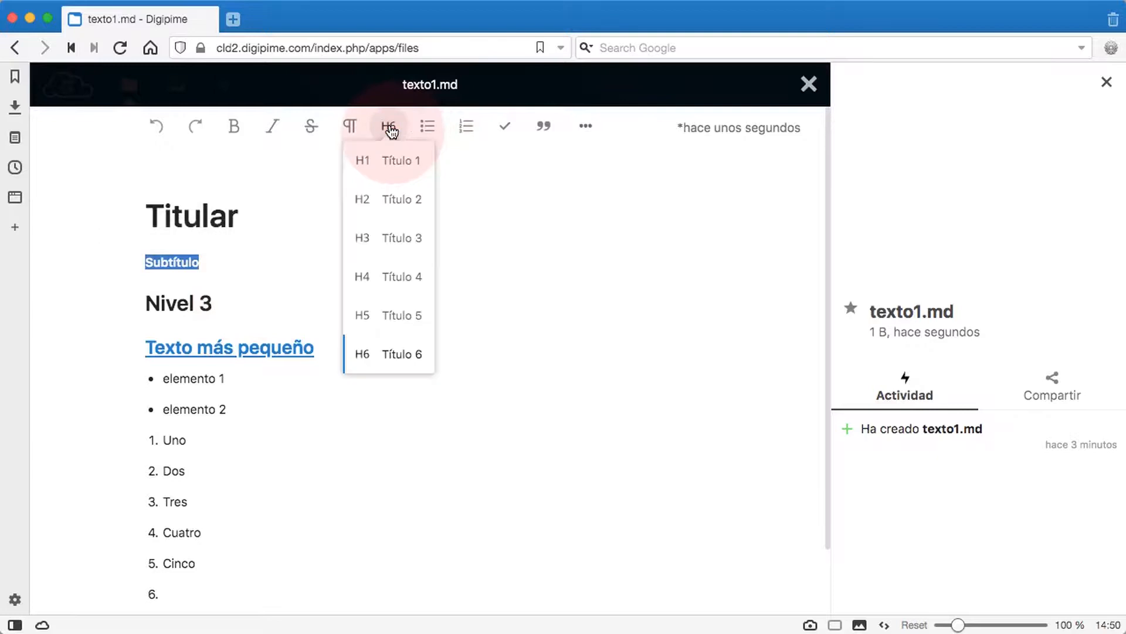
left_click(399, 165)
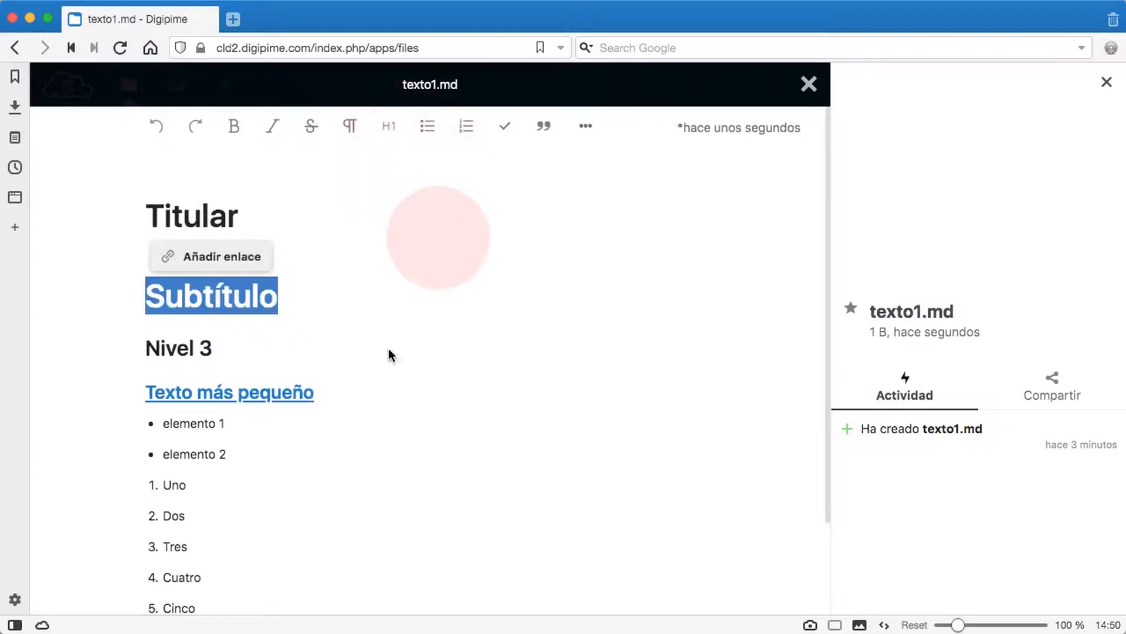
Format the "Nivel 3" heading as a block quote
double_click(191, 424)
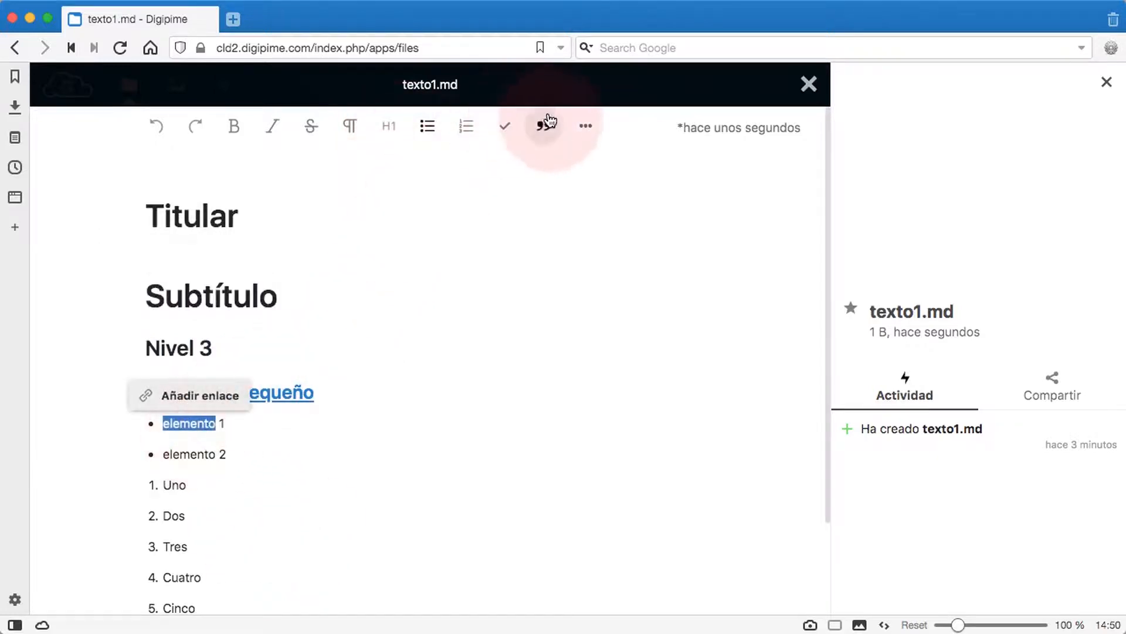
left_click(279, 533)
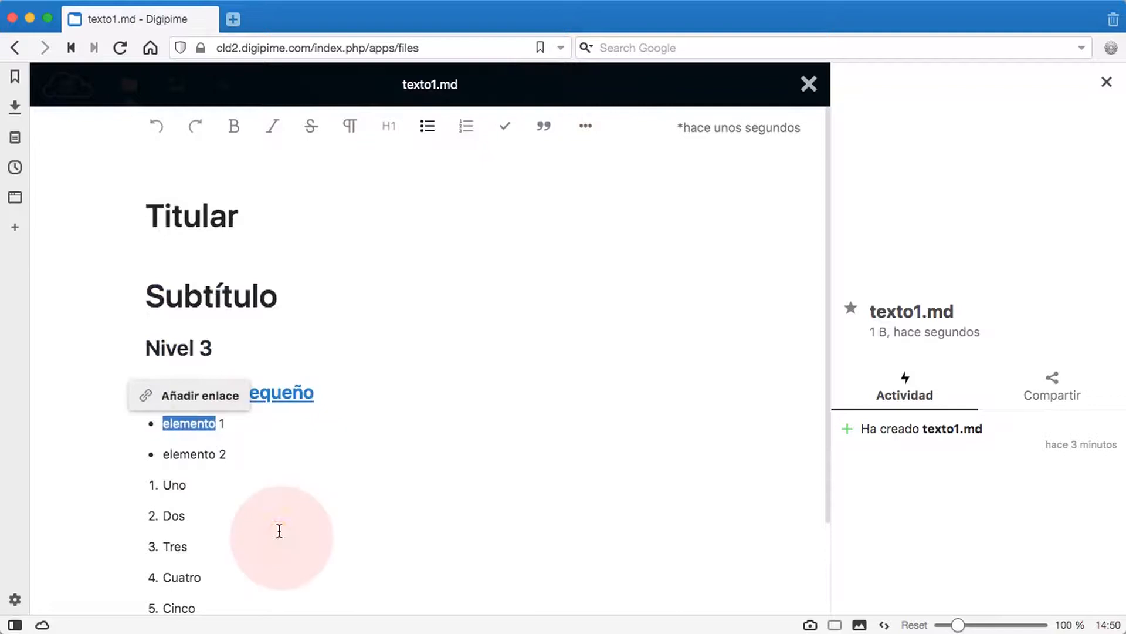
double_click(183, 348)
left_click(543, 127)
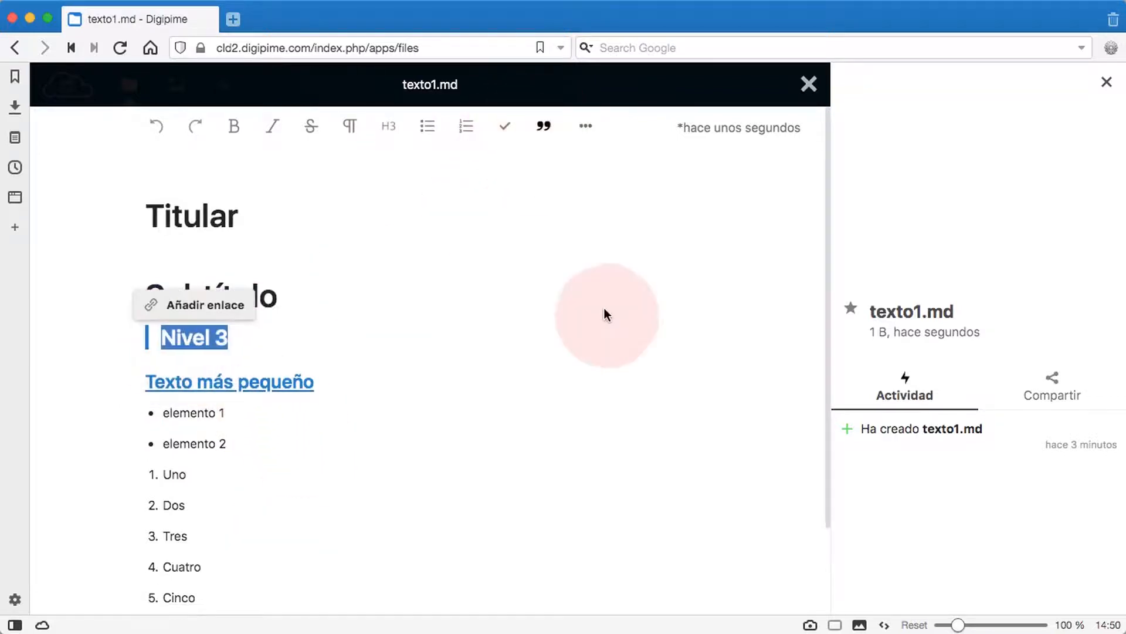
End the numbered list after "Cinco" and insert an empty code block below it
scroll(439, 495, "down", 3)
left_click(294, 508)
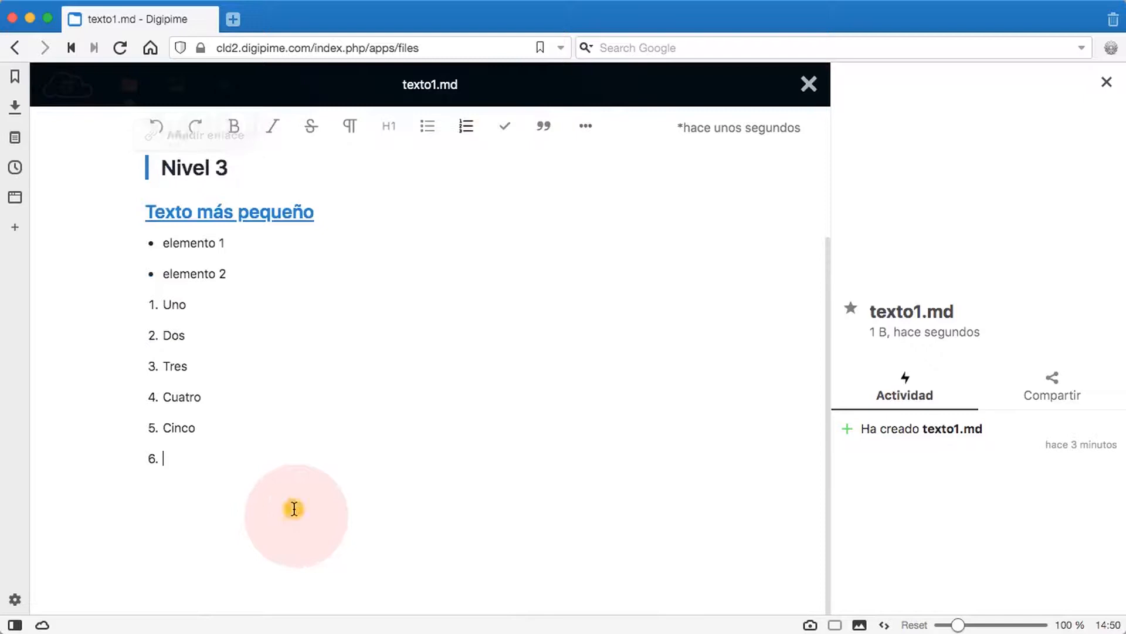
key("Return")
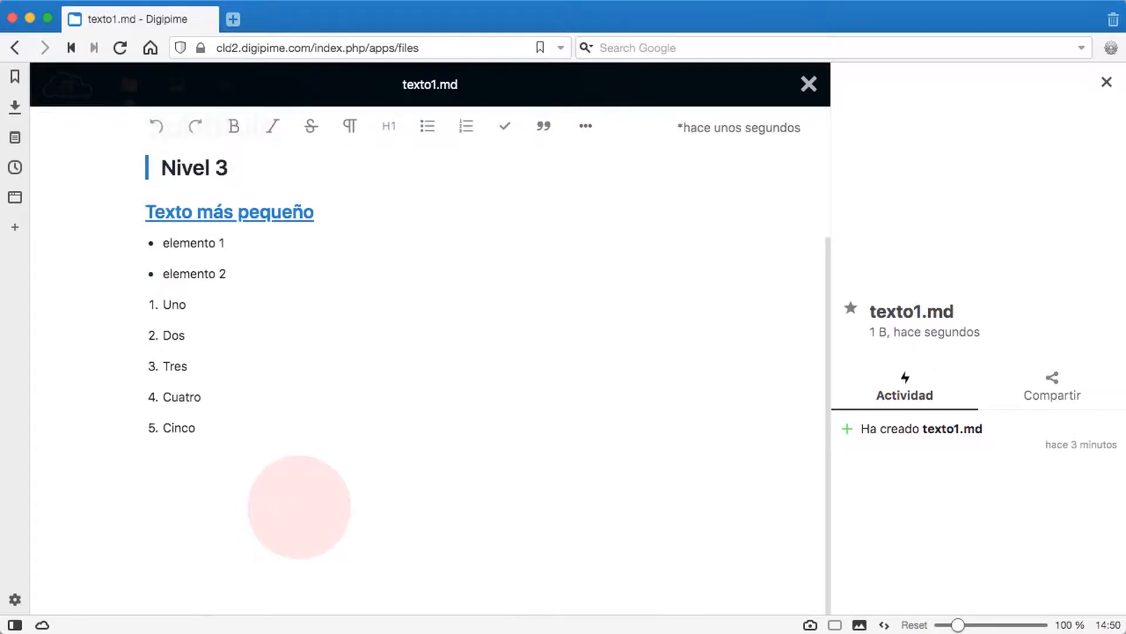
left_click(589, 126)
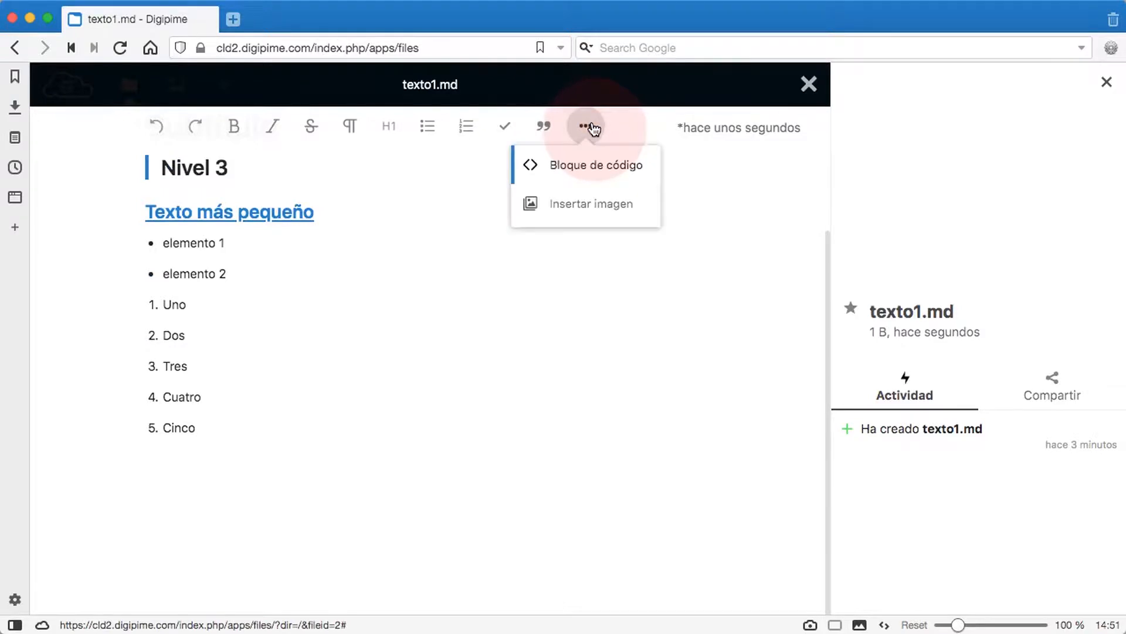
left_click(592, 169)
left_click(465, 488)
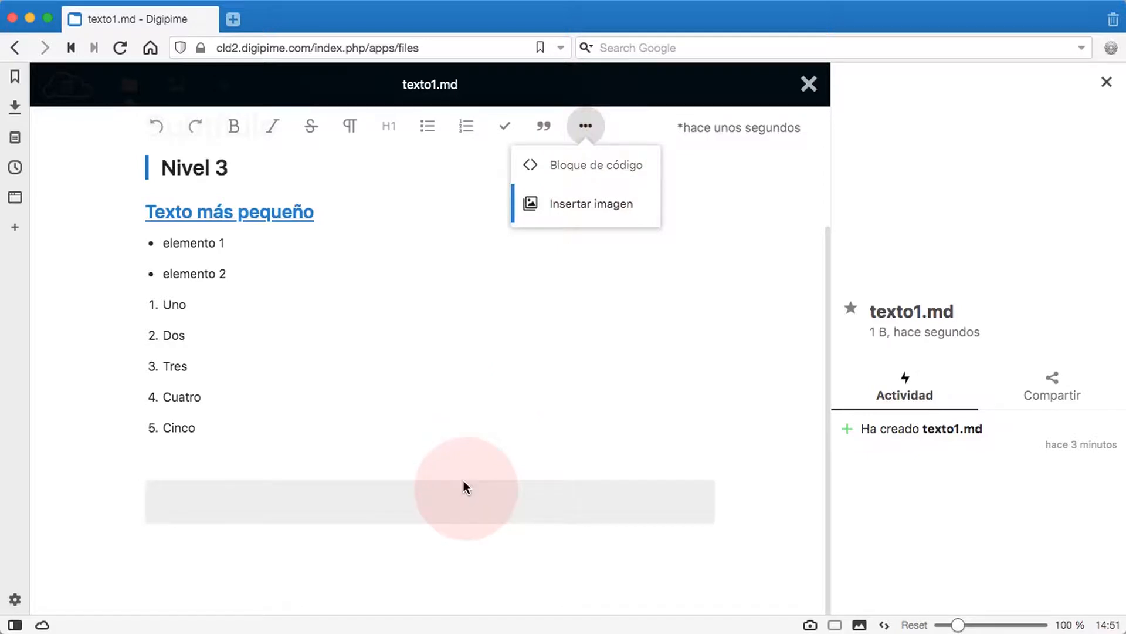
left_click(463, 498)
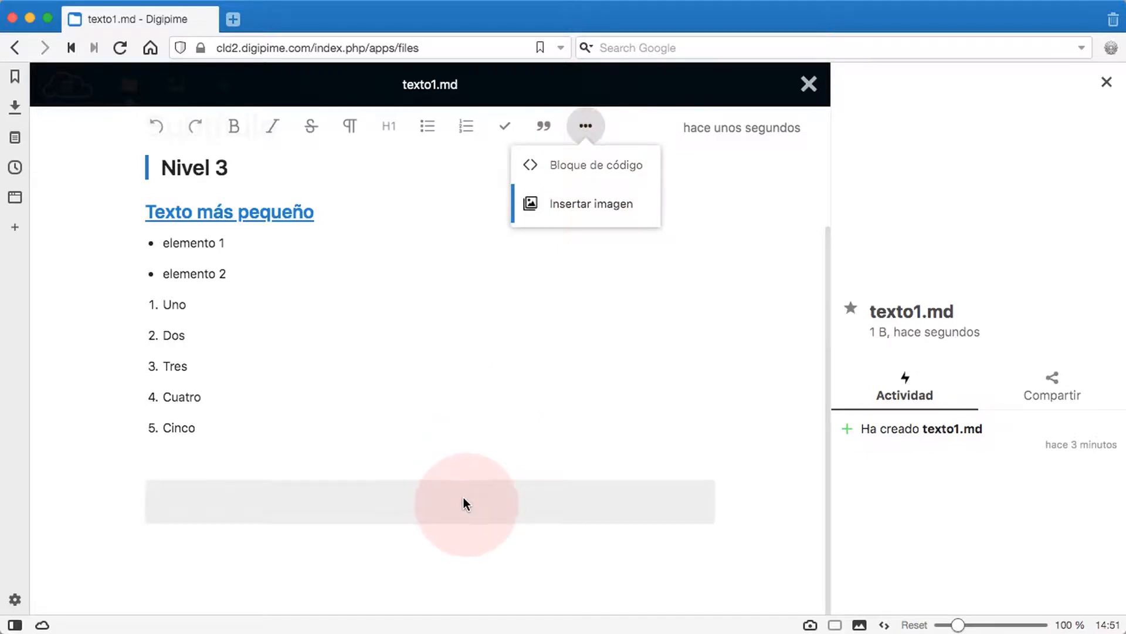
Write "##" and "printf()" on separate lines in the code block, followed by a new line
type("##")
key("Return")
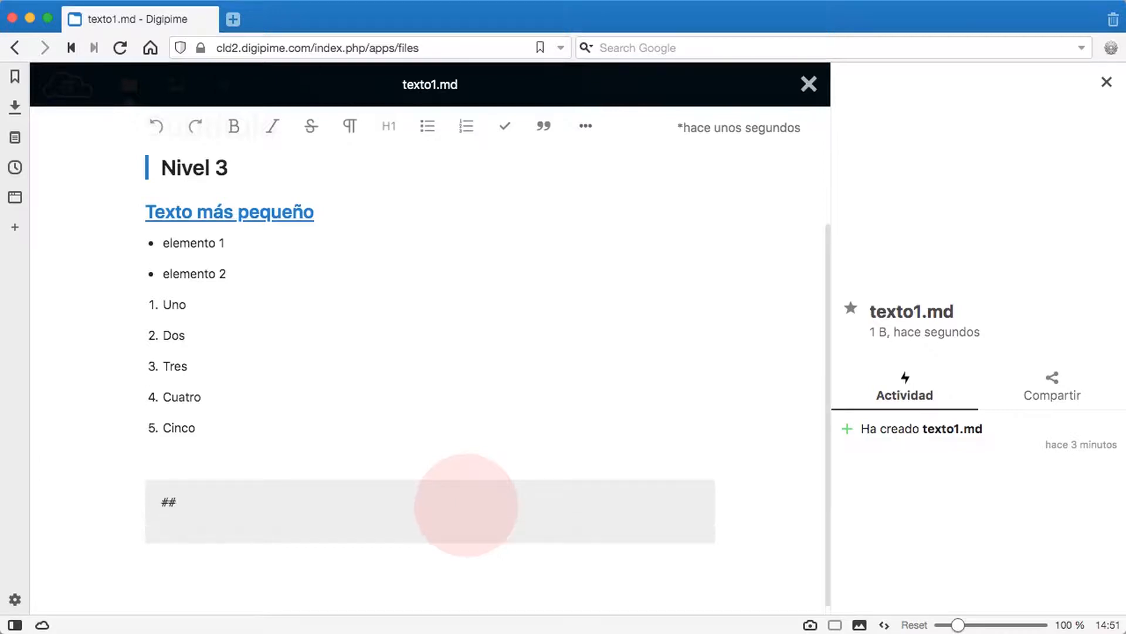
type("ptint")
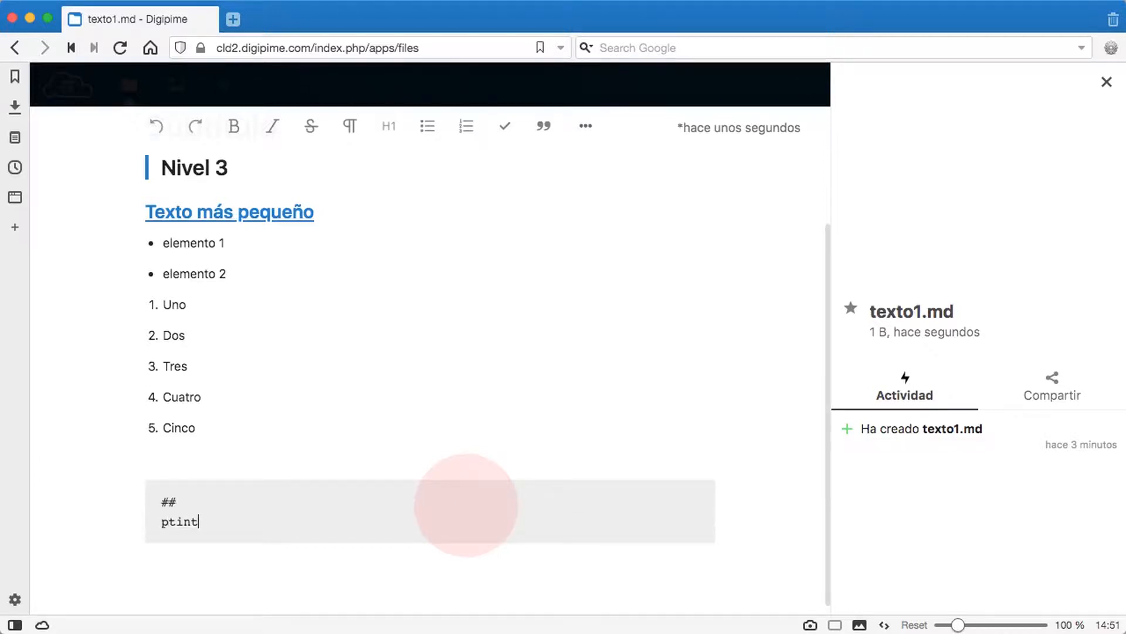
key("BackSpace")
key("BackSpace")
type("rintf()")
key("Return")
type("jhdakfhasdkd")
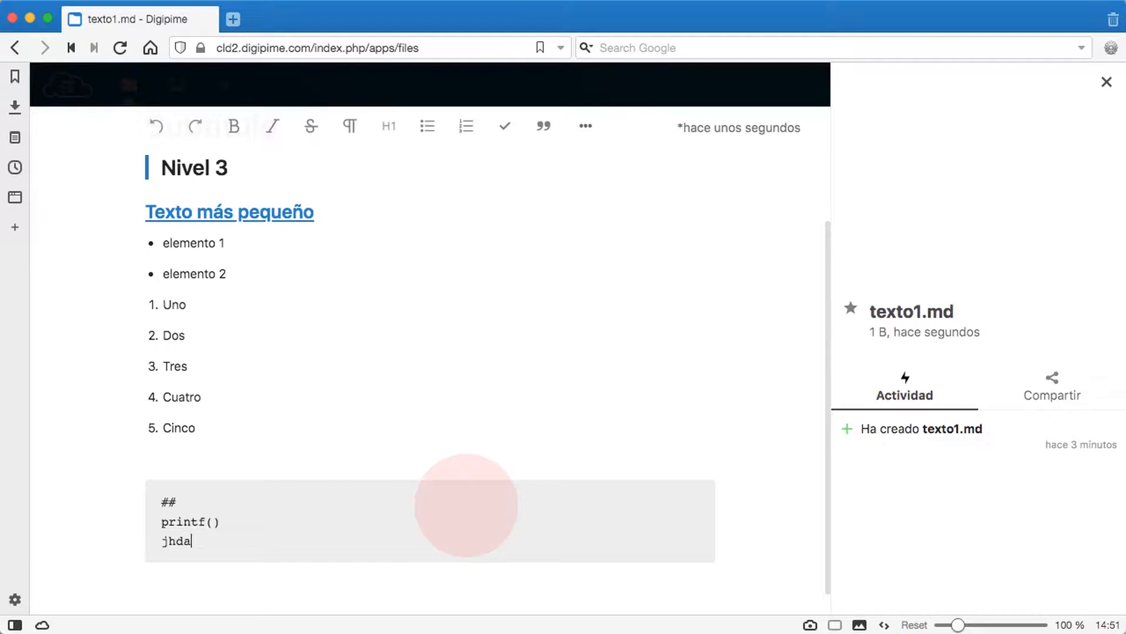
key("BackSpace")
key("BackSpace")
key("BackSpace")
key("BackSpace")
key("BackSpace")
key("BackSpace")
key("BackSpace")
key("BackSpace")
key("BackSpace")
key("BackSpace")
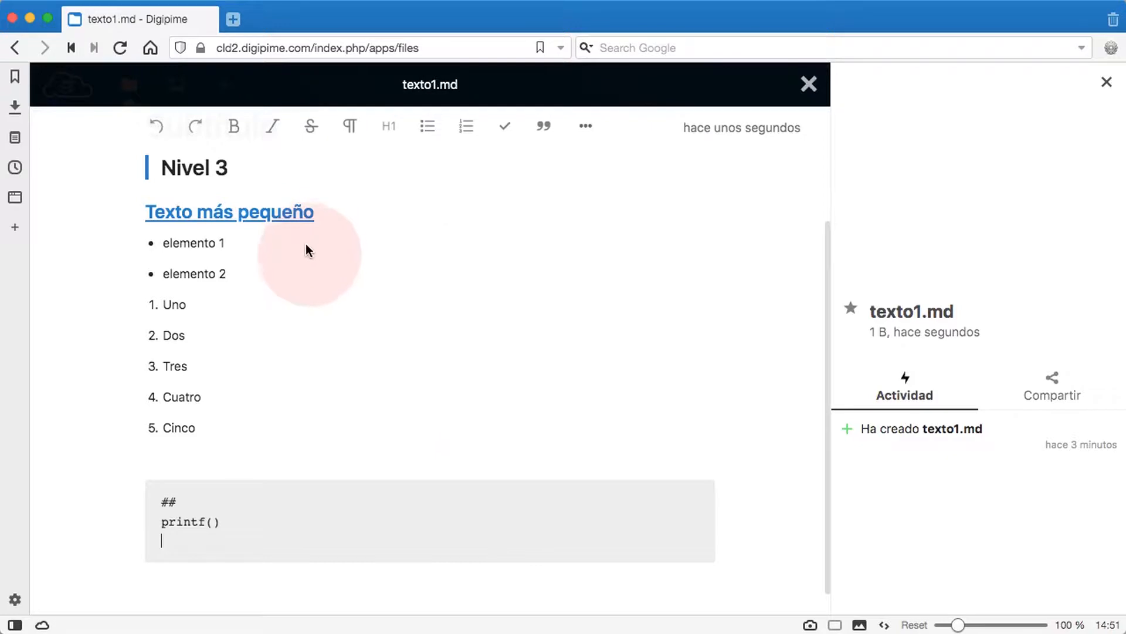
Open the Markdown guide website markdown.es in a new browser tab
left_click(235, 17)
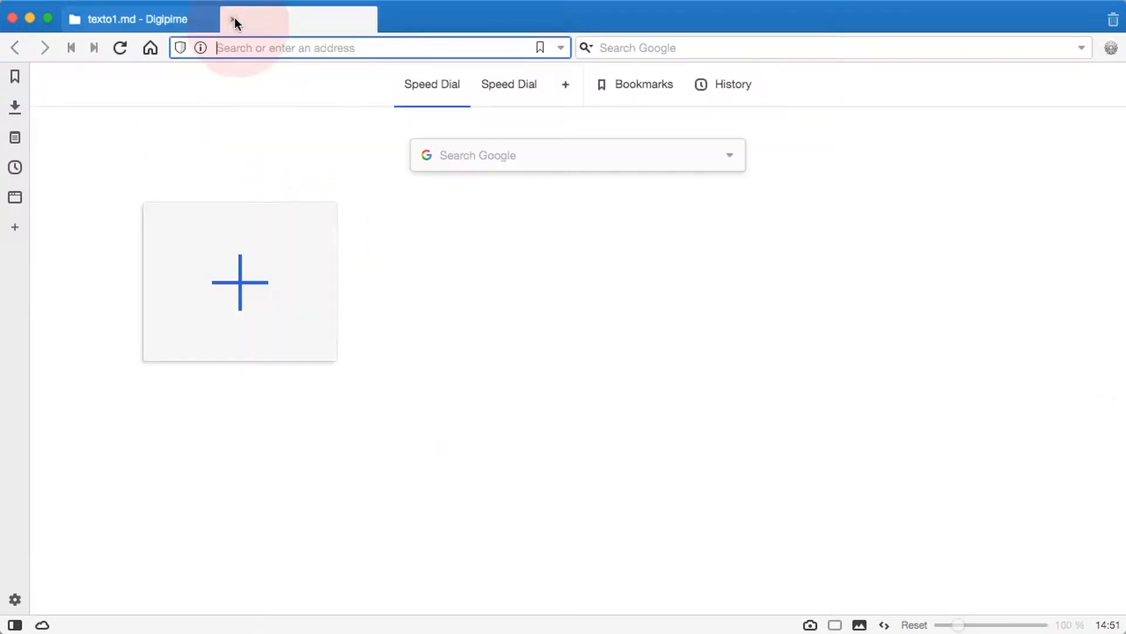
type("markdo")
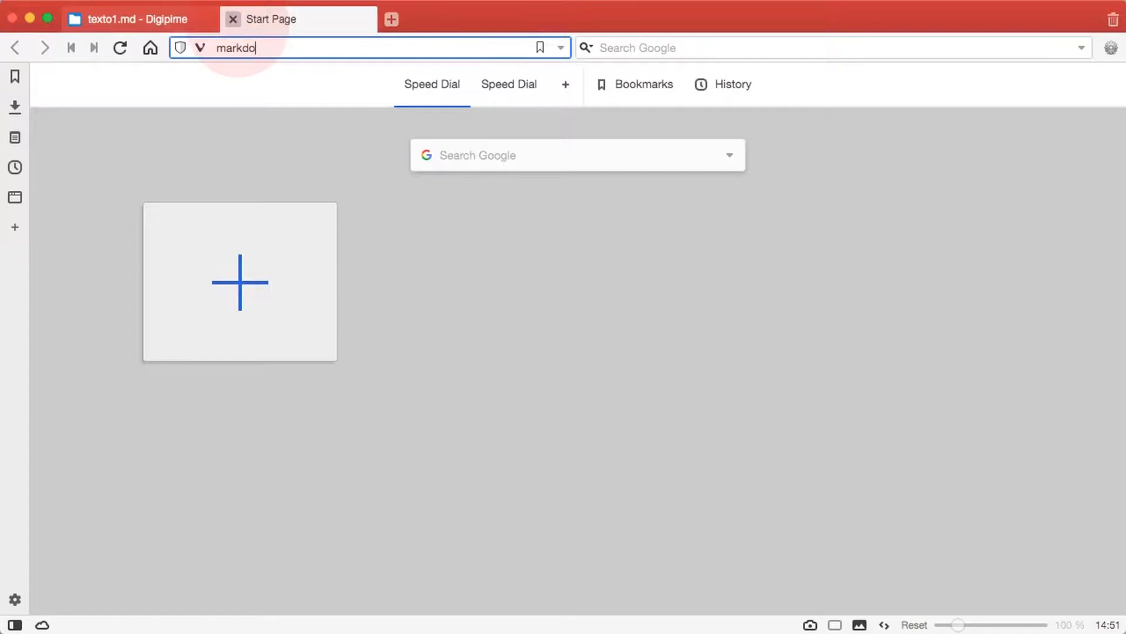
type("wn.es")
key("Return")
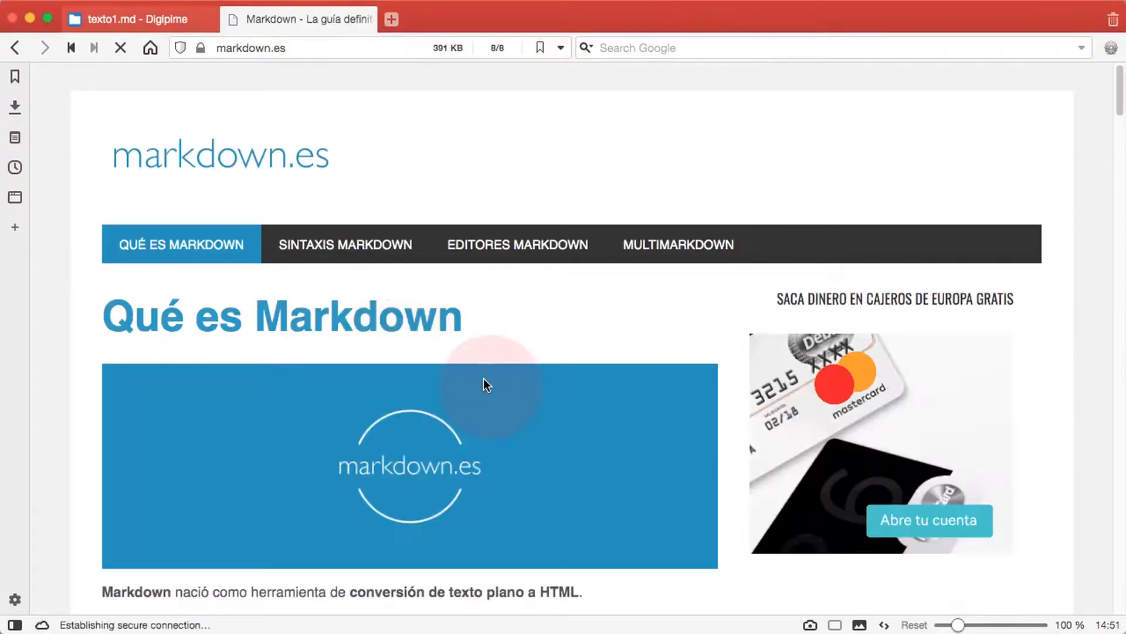
Open GitHub in another new browser tab and go to the Nextcloud organization page at github.com/nextcloud
left_click(390, 19)
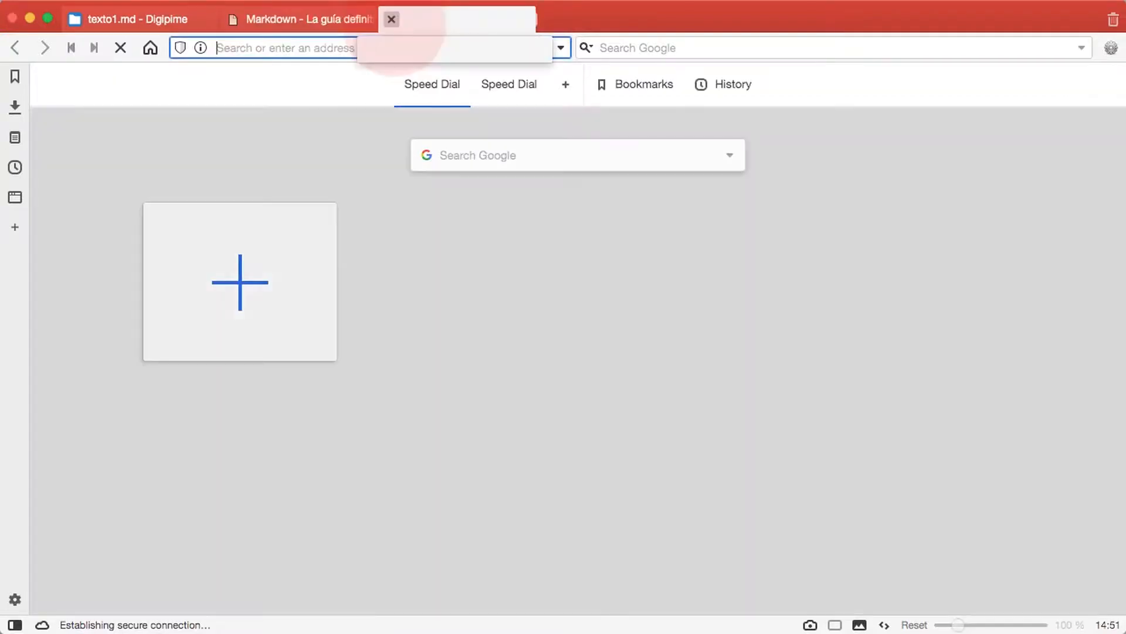
type("git")
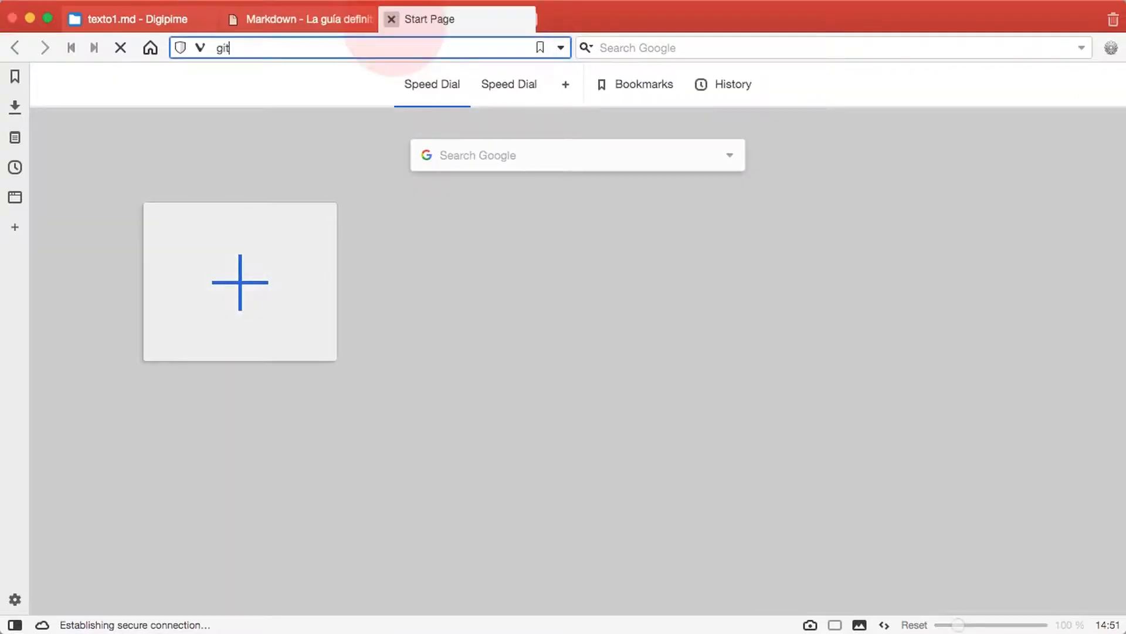
type("hub")
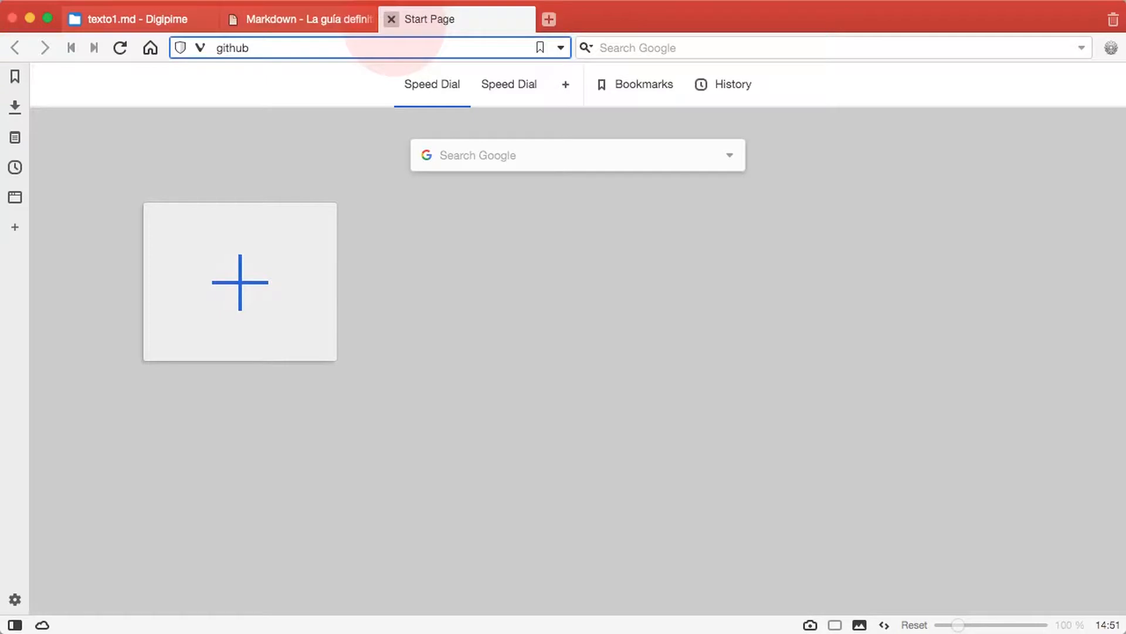
type(".com")
key("Return")
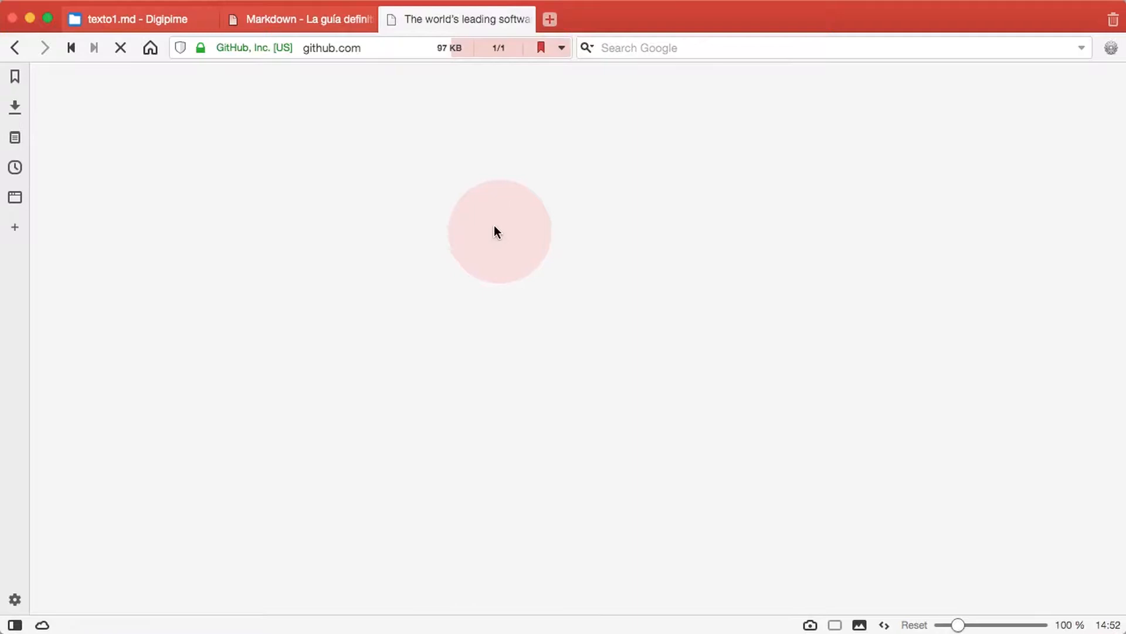
left_click(379, 50)
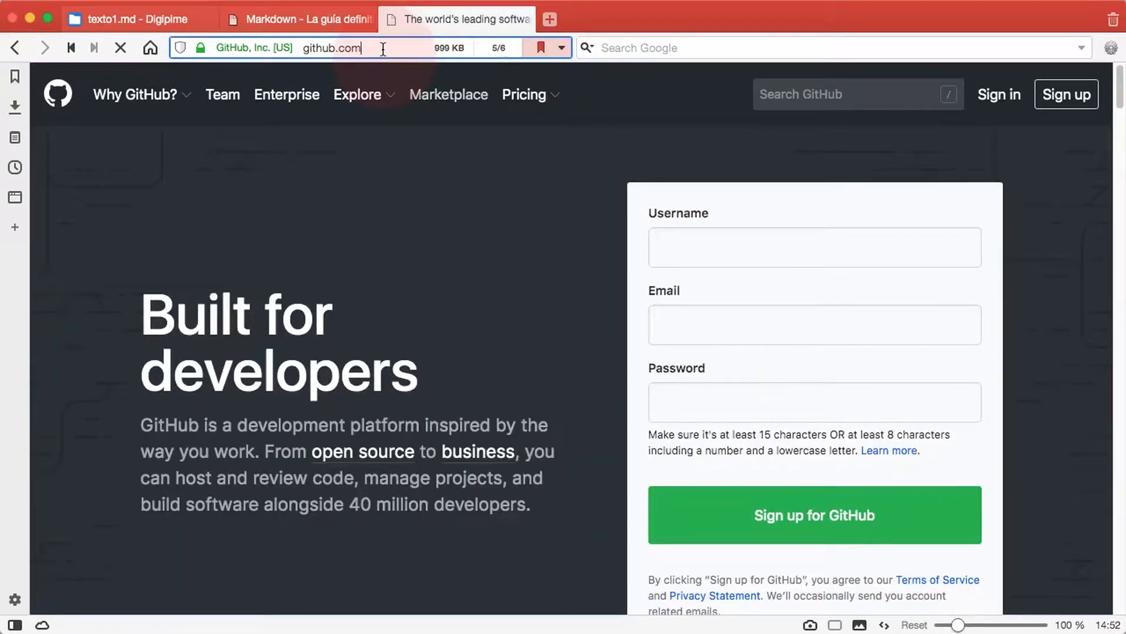
type("/ne")
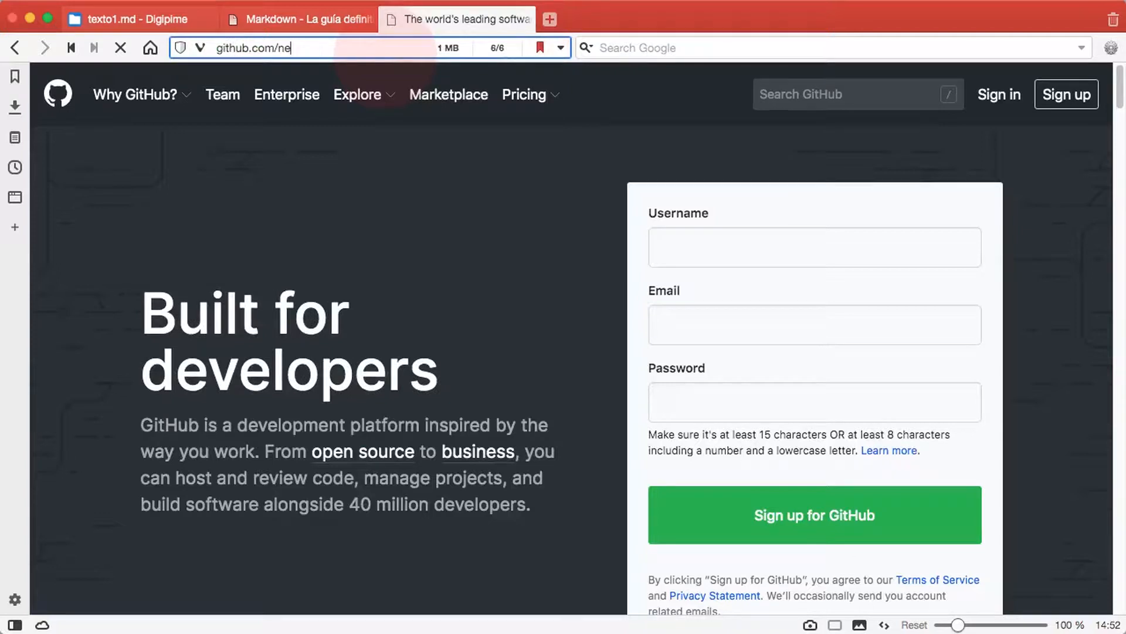
type("xtcloud")
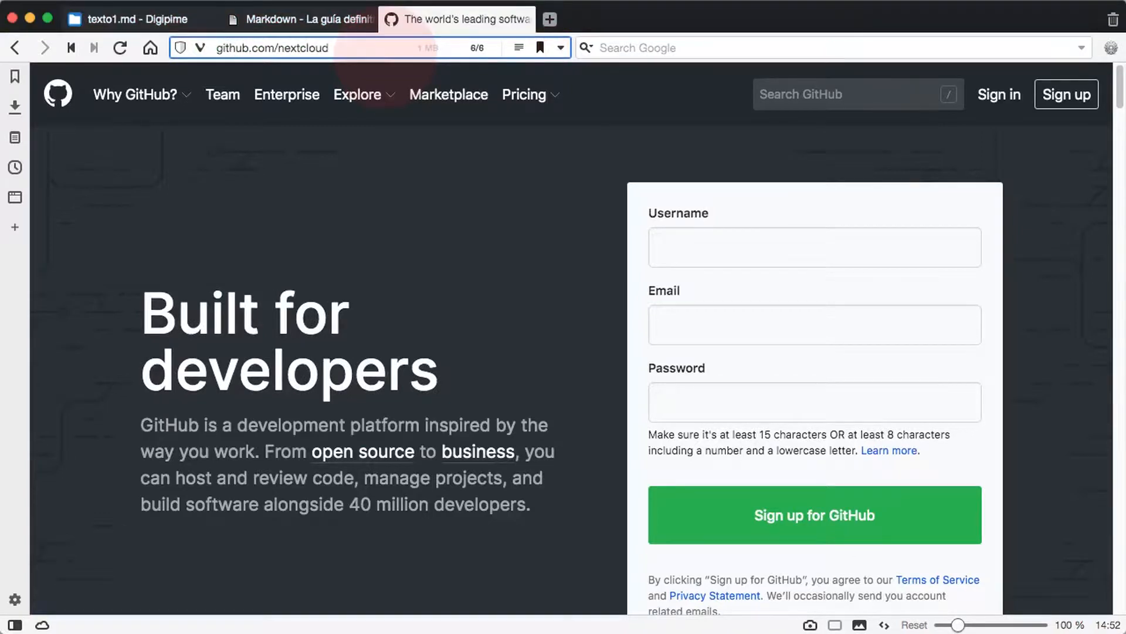
key("Return")
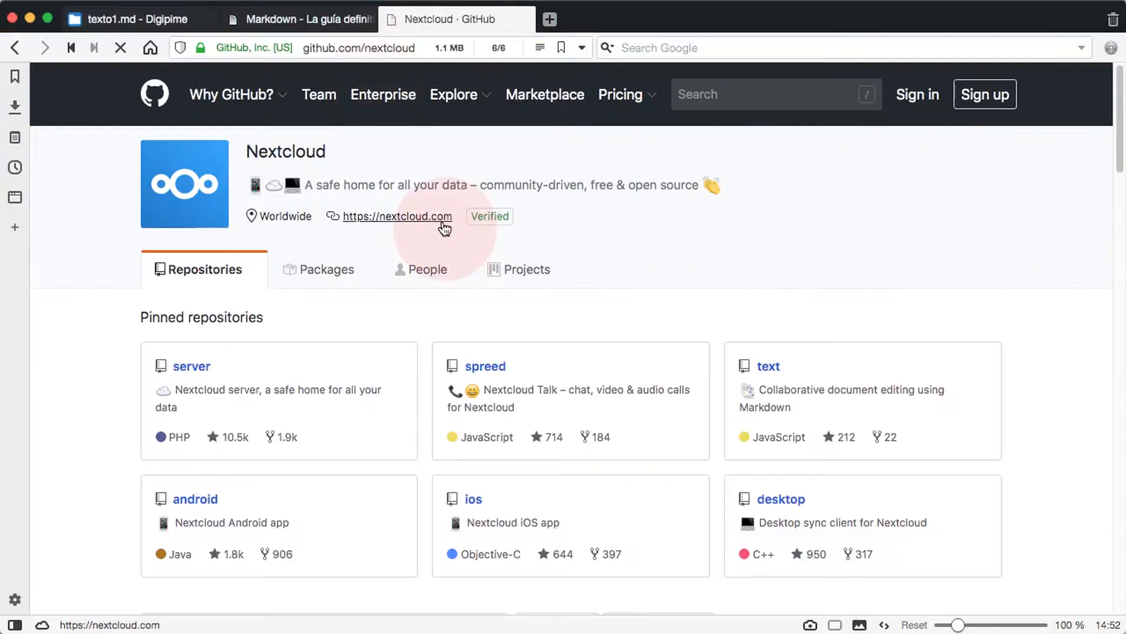
left_click(315, 374)
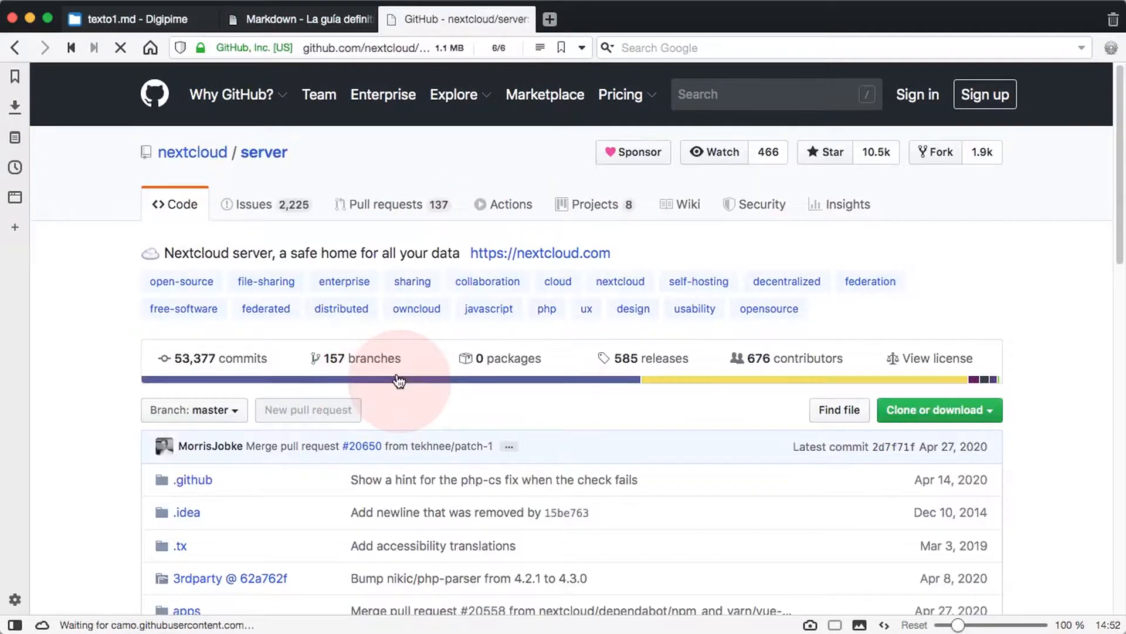
scroll(399, 382, "down", 10)
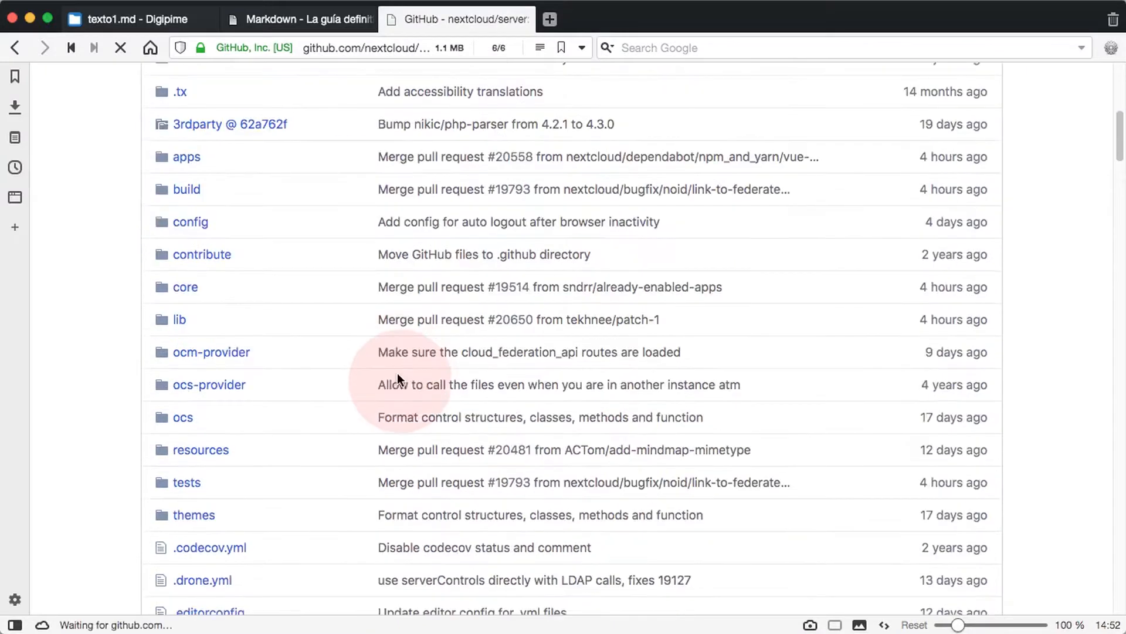
scroll(397, 375, "down", 5)
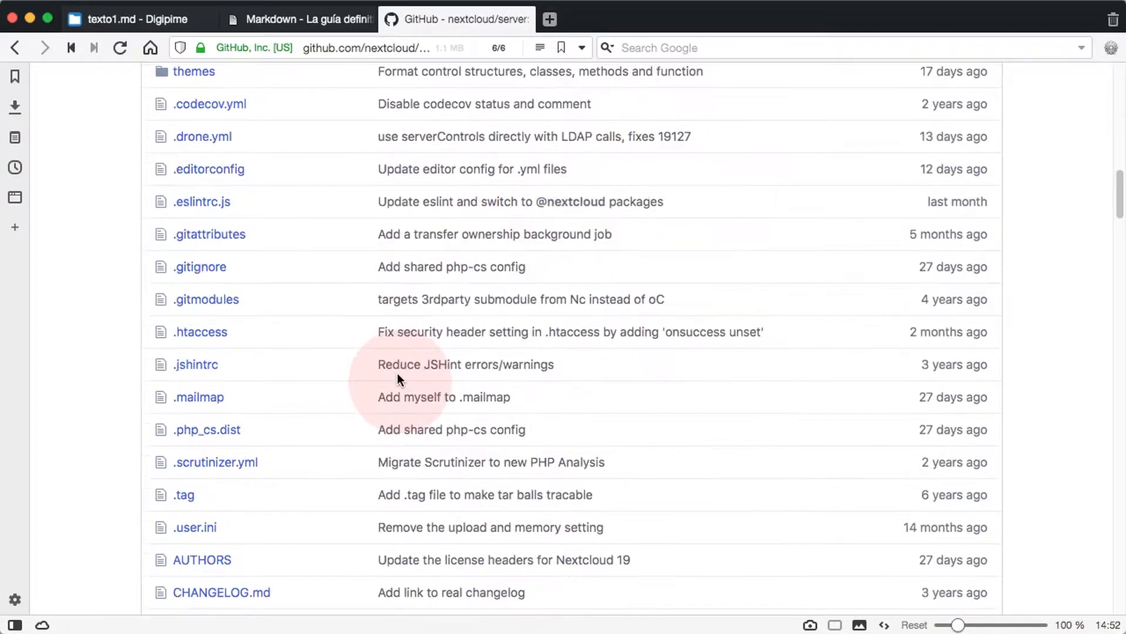
scroll(397, 375, "down", 4)
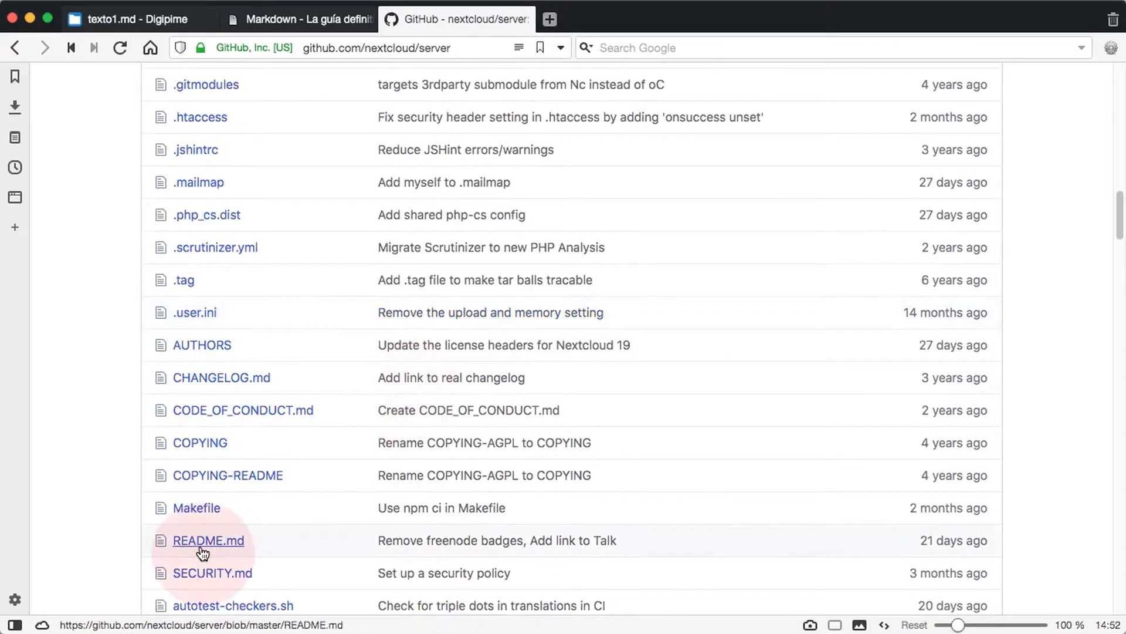
left_click(202, 549)
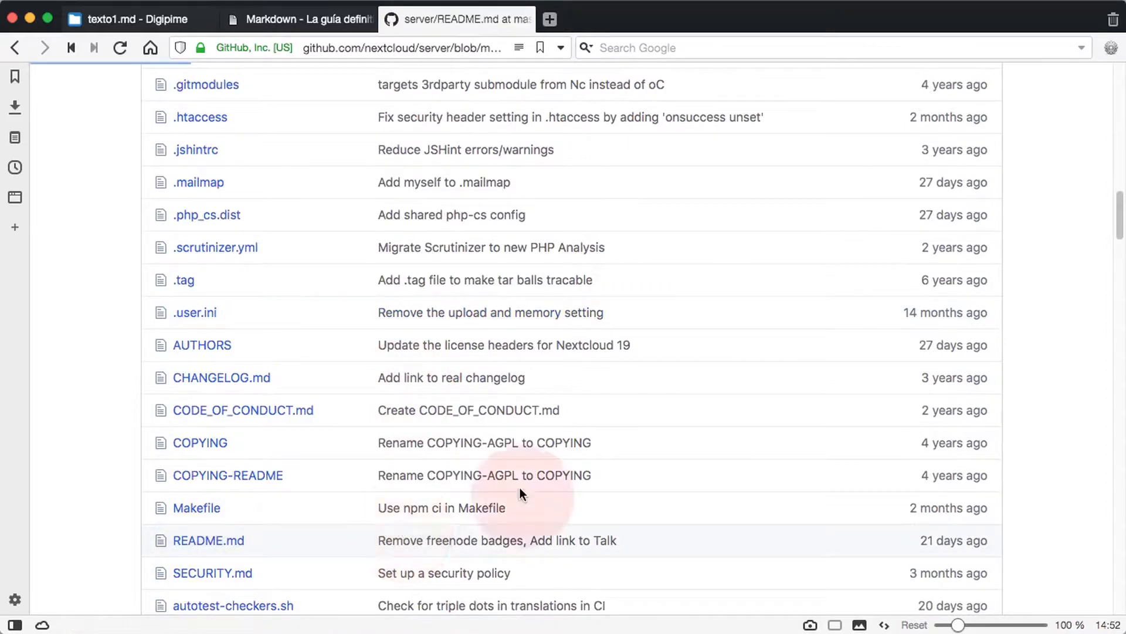
Examine the rendered README, including its title, bold tagline, screenshot and the "Why is this so awesome?" list
scroll(527, 477, "down", 5)
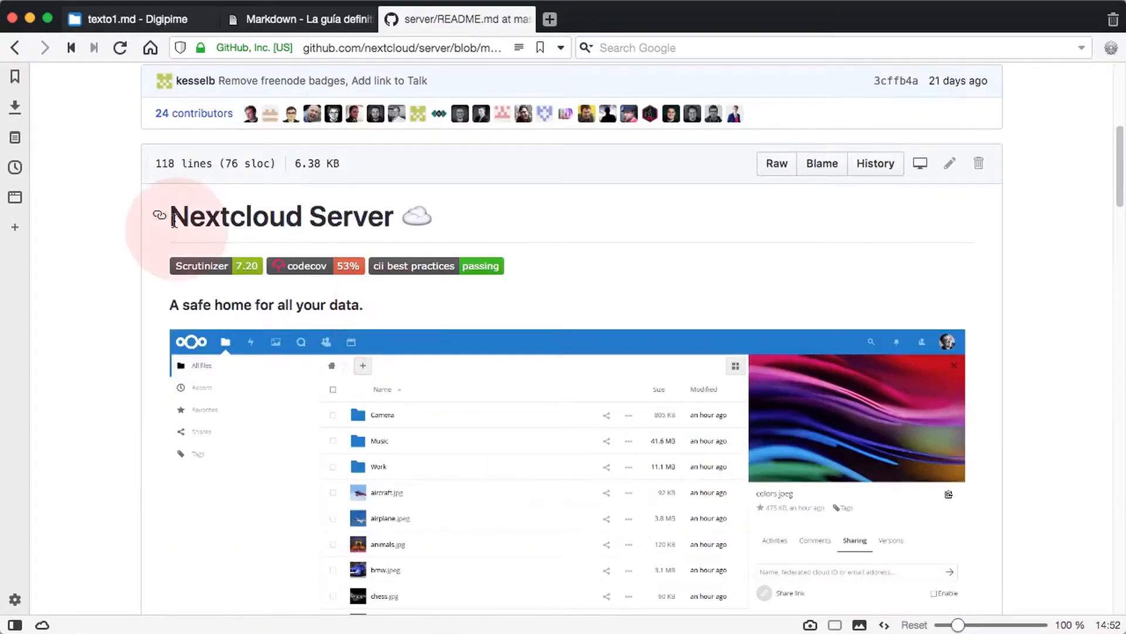
left_click_drag(194, 222, 359, 224)
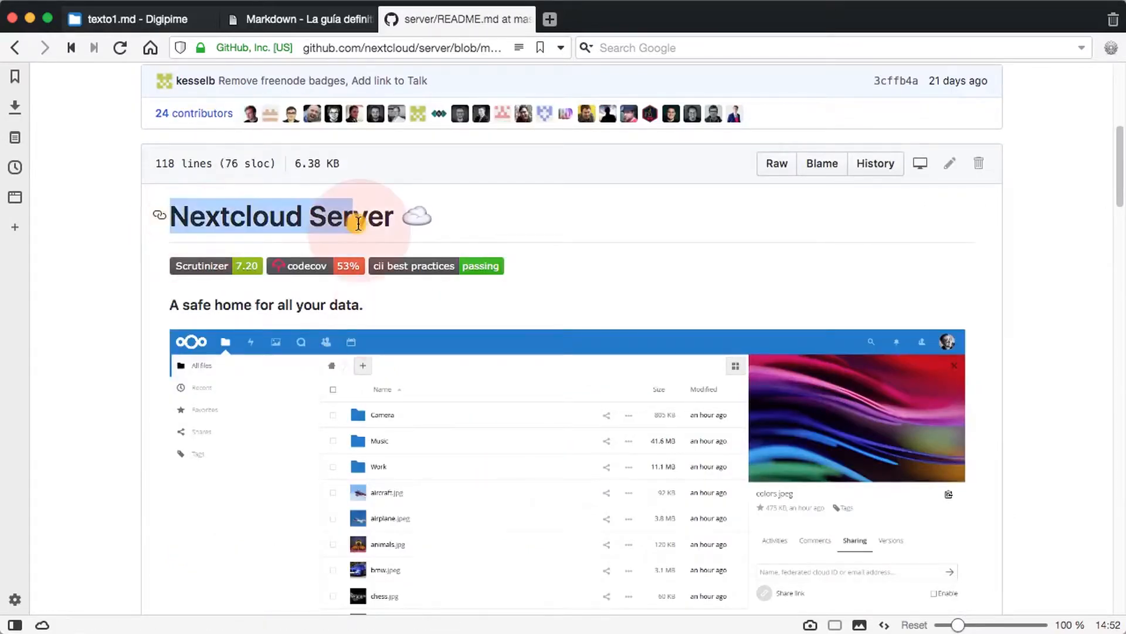
left_click_drag(215, 305, 328, 311)
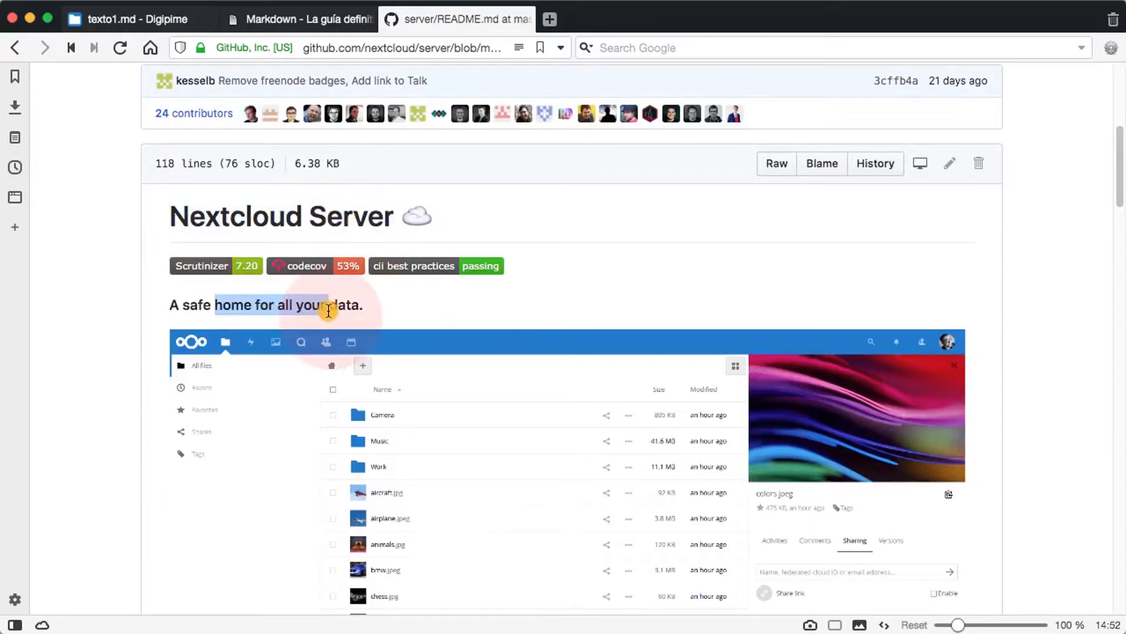
left_click(328, 311)
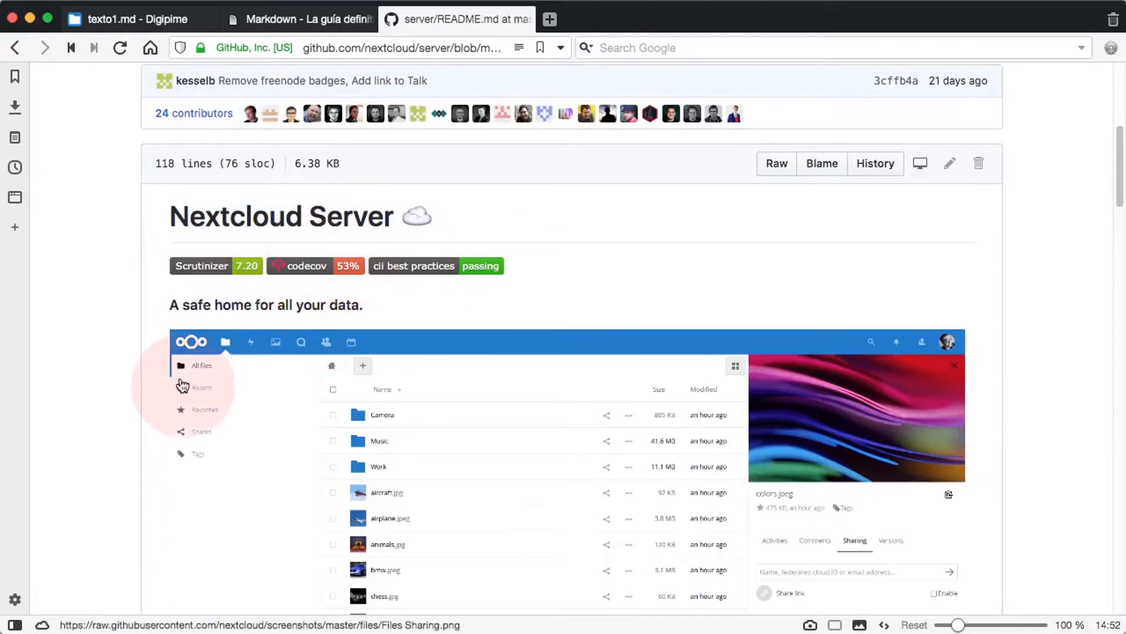
scroll(306, 431, "down", 5)
scroll(306, 431, "down", 2)
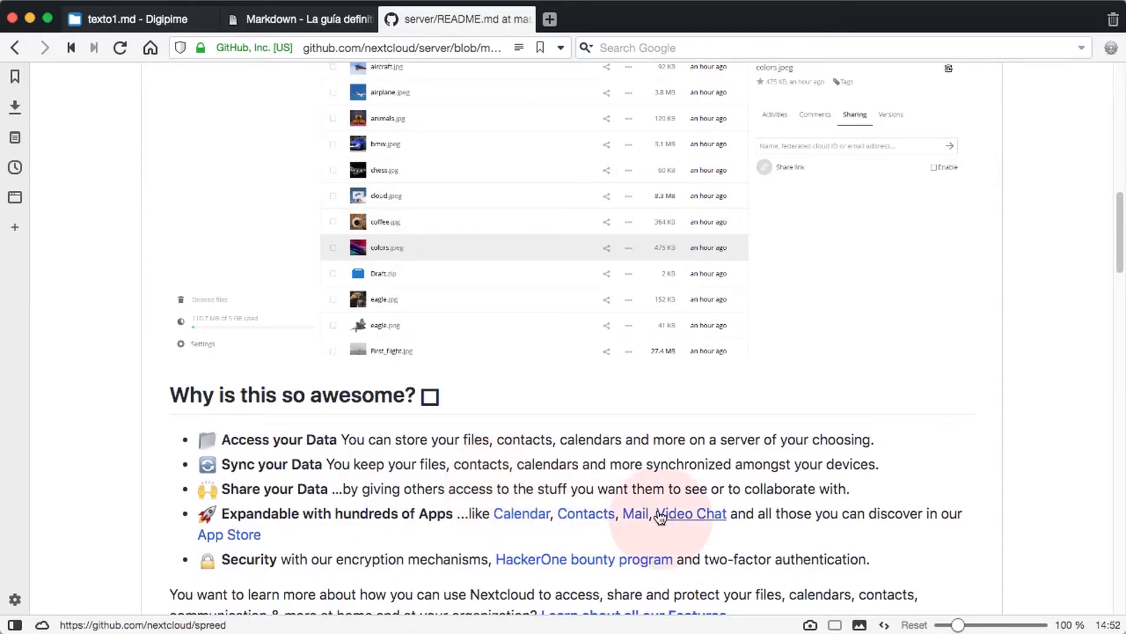
scroll(802, 517, "up", 5)
scroll(802, 517, "up", 3)
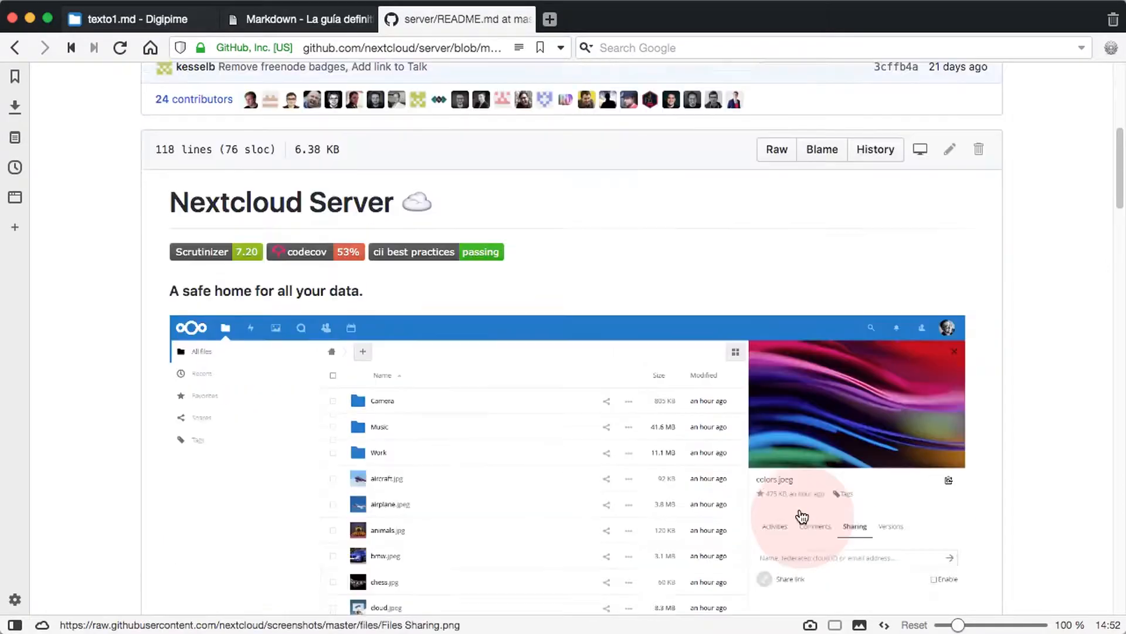
Show the README's raw Markdown source and copy it from the "# Nextcloud Server" title through the "### Development setup" heading
left_click(774, 213)
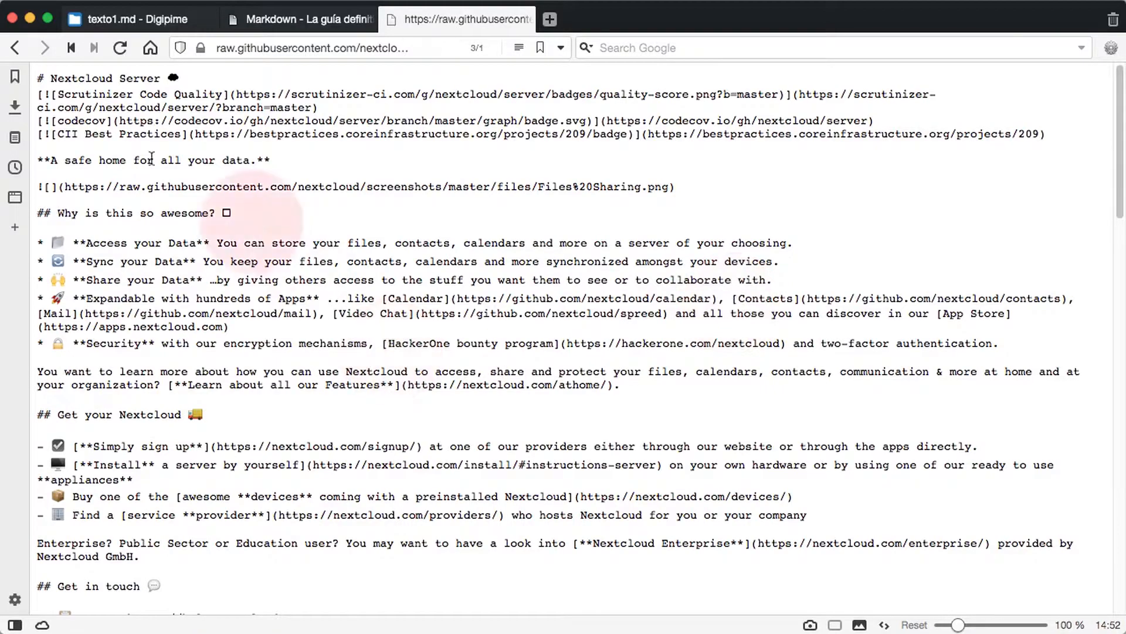
left_click_drag(38, 78, 258, 569)
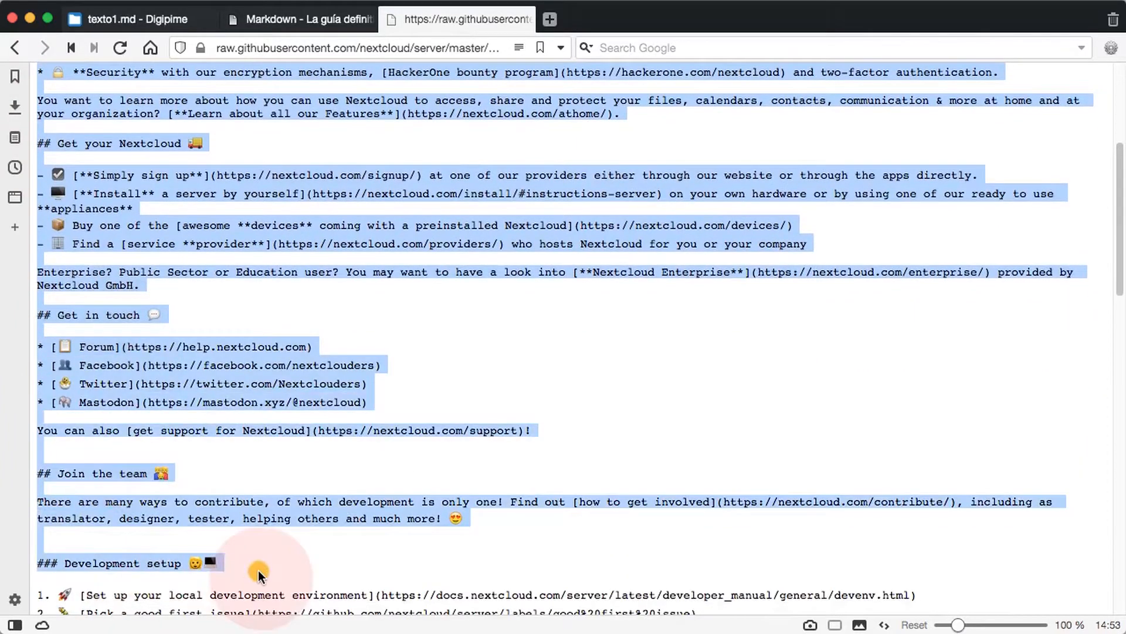
right_click(143, 356)
left_click(181, 393)
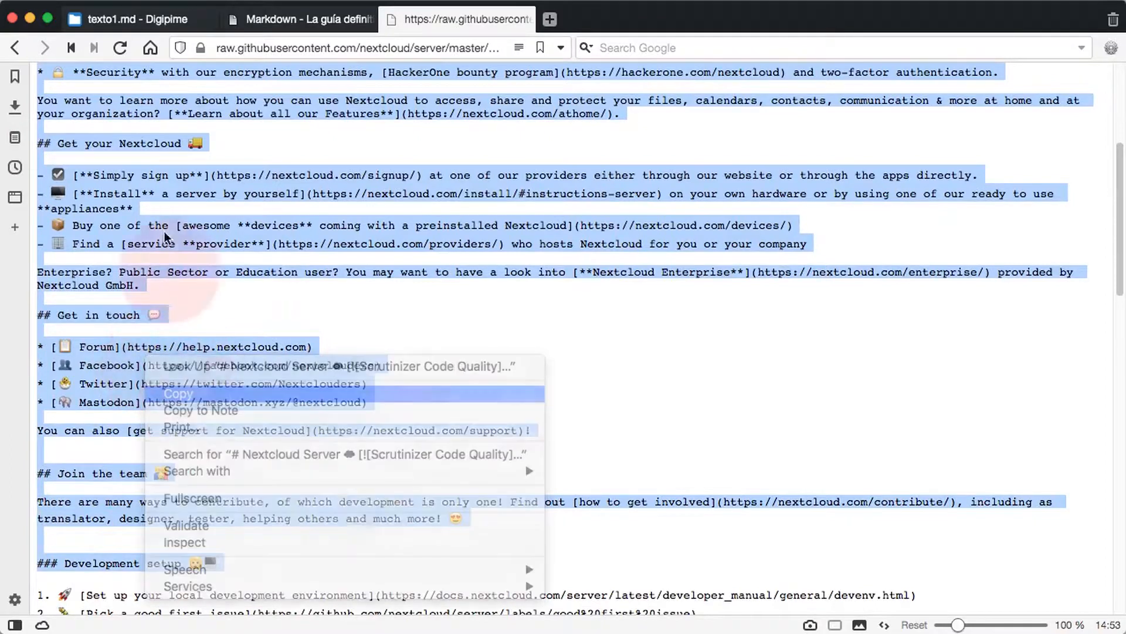
Try pasting the copied README Markdown into texto1.md on the empty line below the numbered list, and undo the paste
left_click(158, 20)
left_click(200, 518)
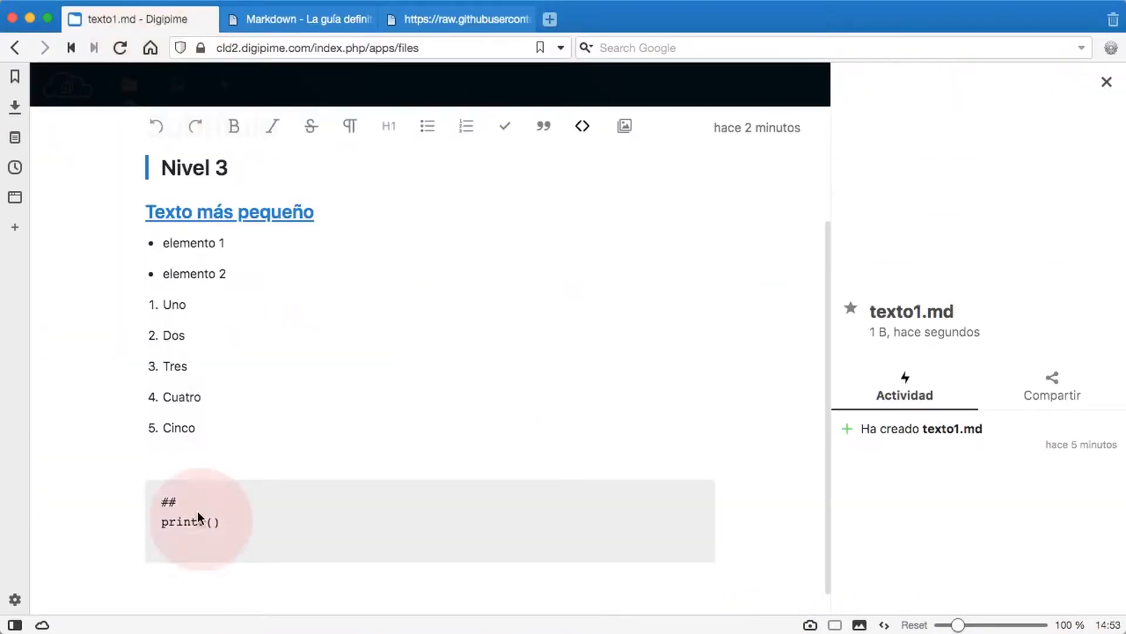
left_click(195, 546)
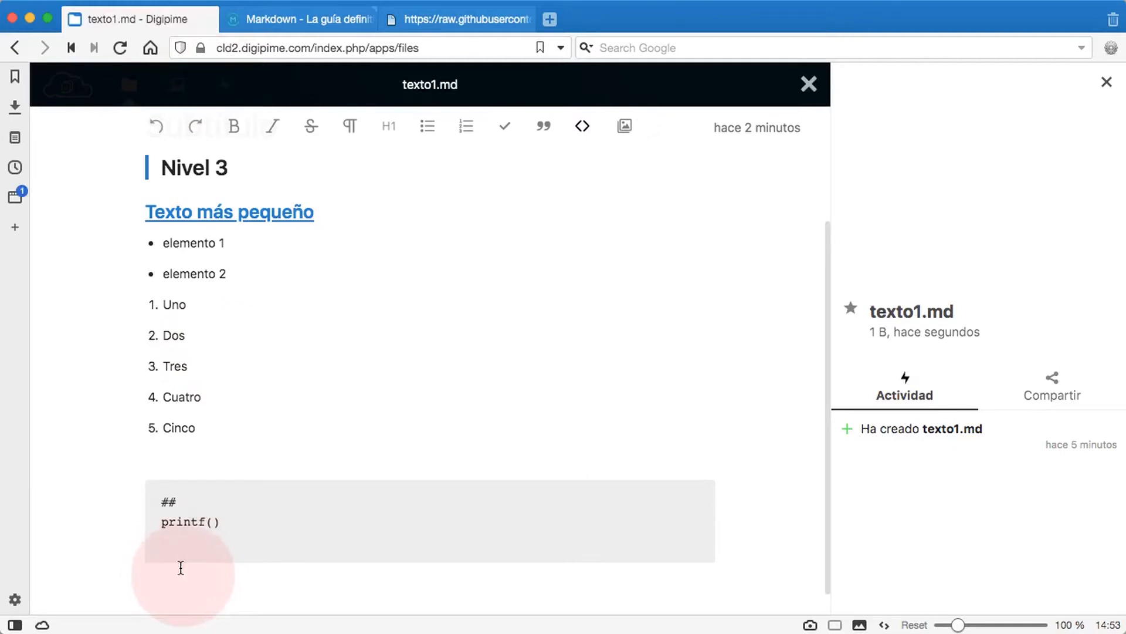
key("Return")
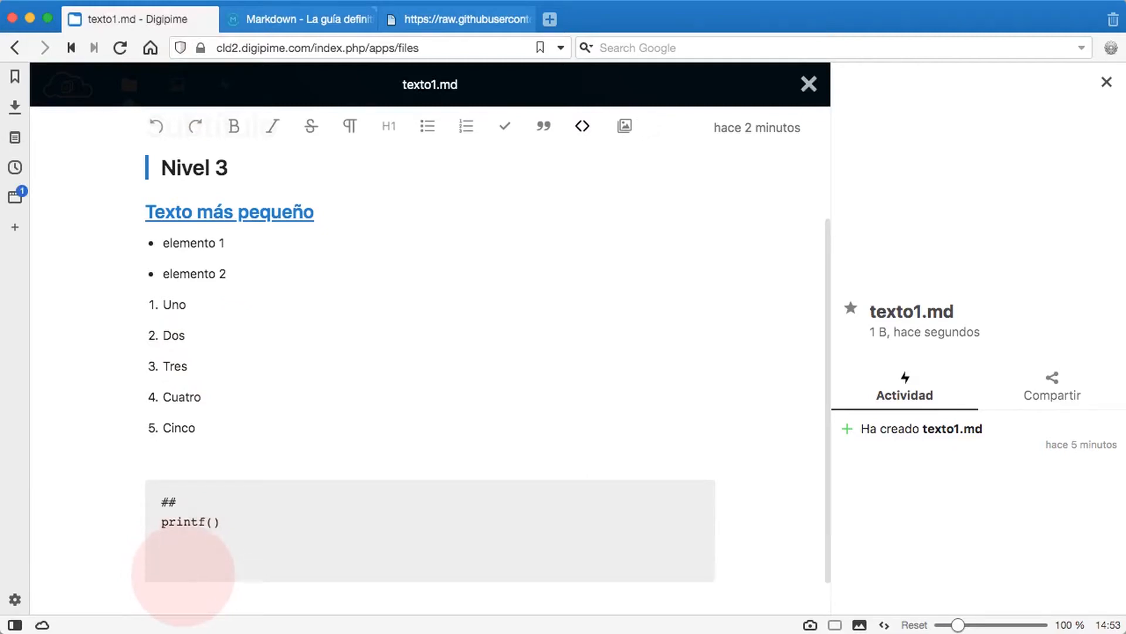
left_click(585, 126)
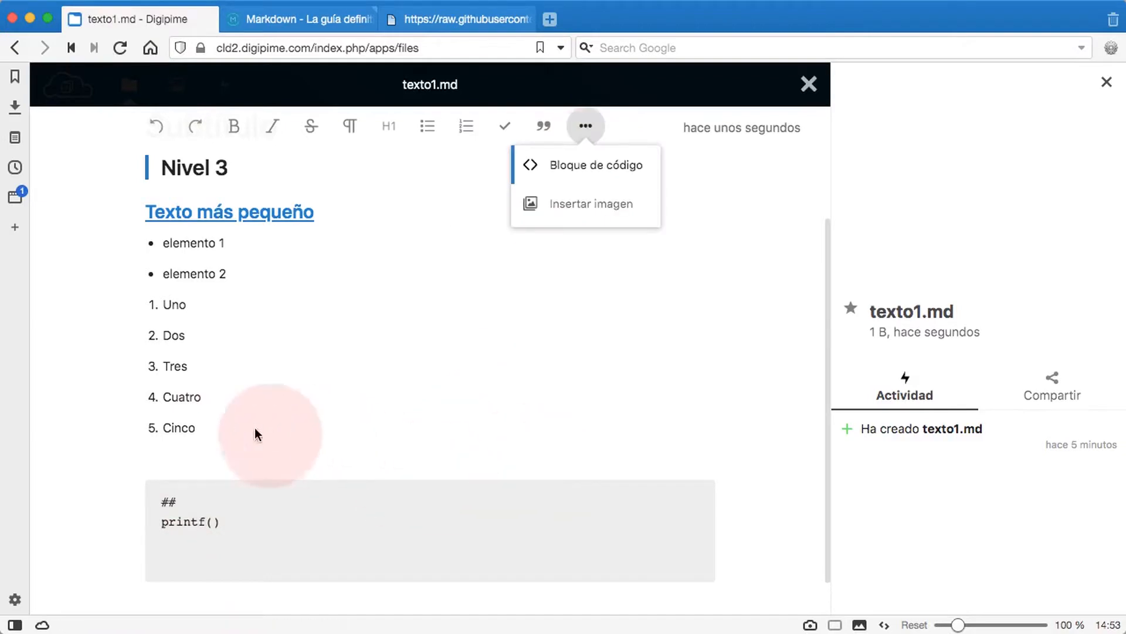
left_click(186, 466)
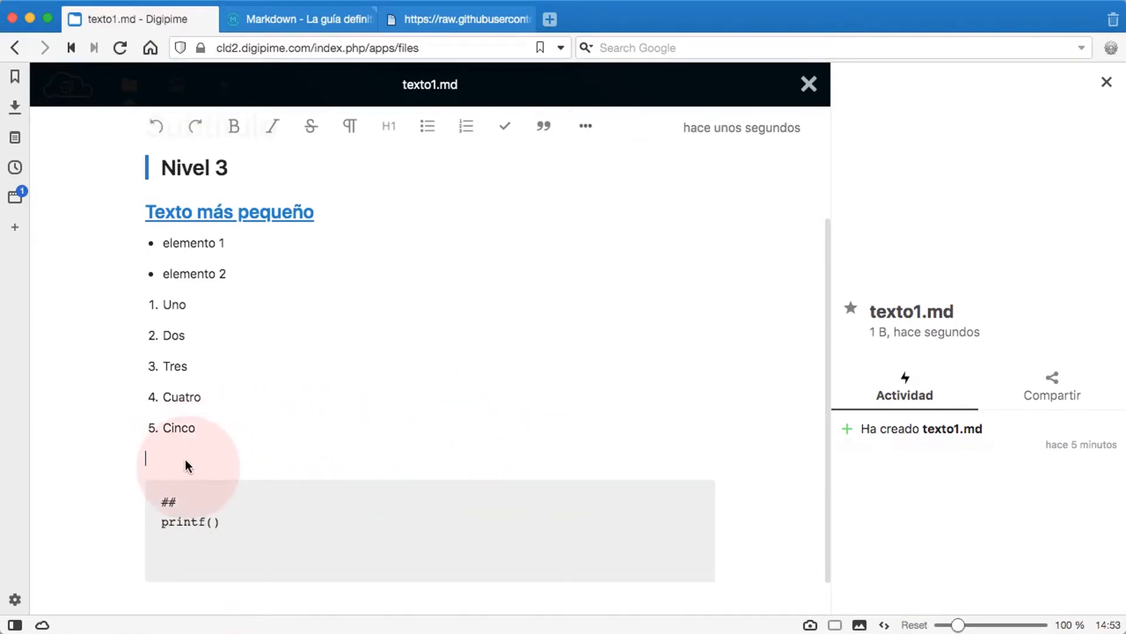
key("super+v")
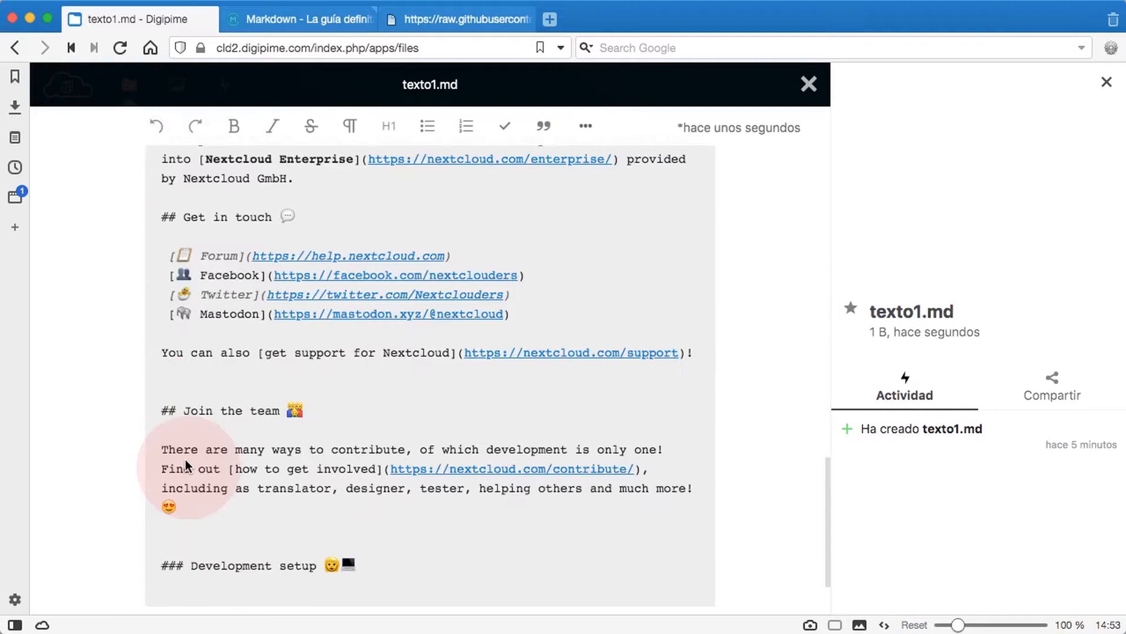
scroll(203, 447, "up", 15)
scroll(210, 439, "down", 3)
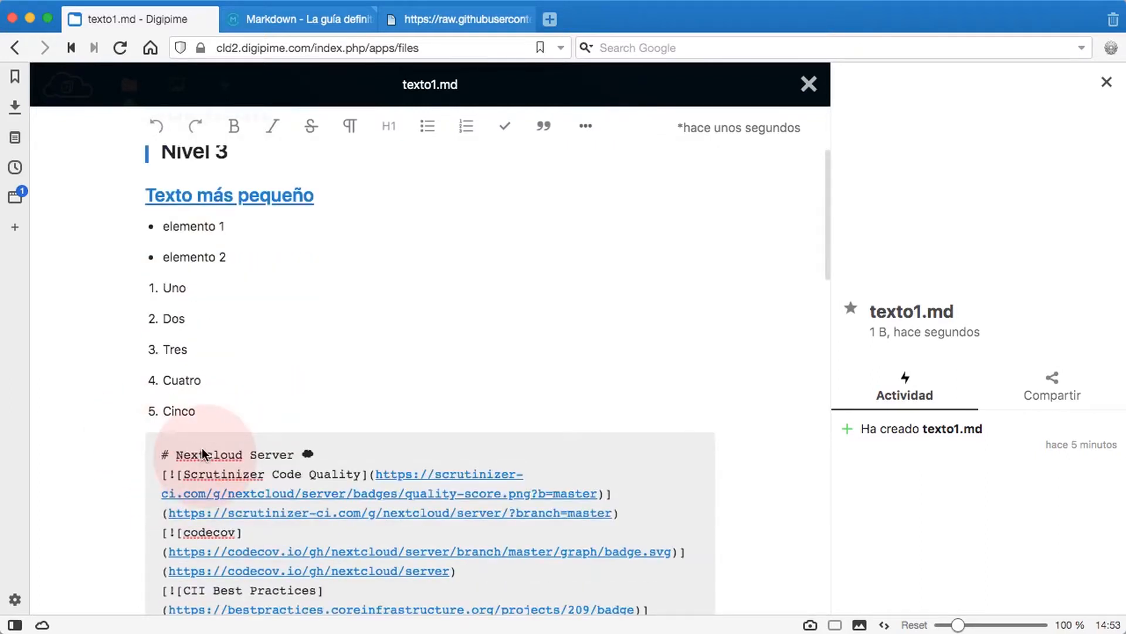
key("super+z")
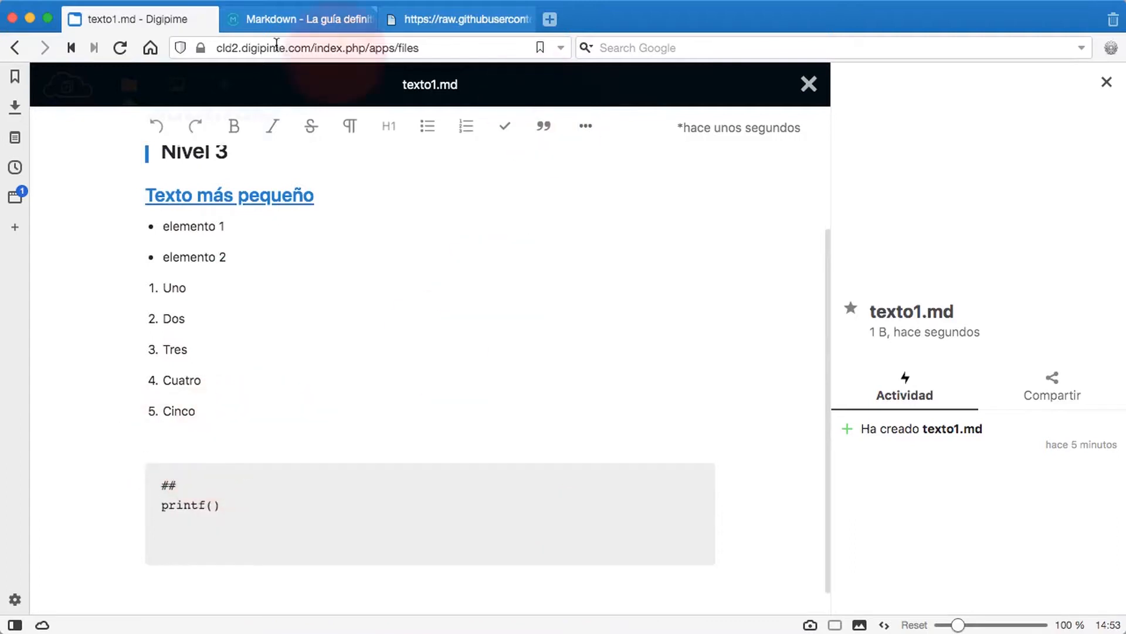
Save the raw README page to the Downloads folder as README in Markdown format
left_click(425, 17)
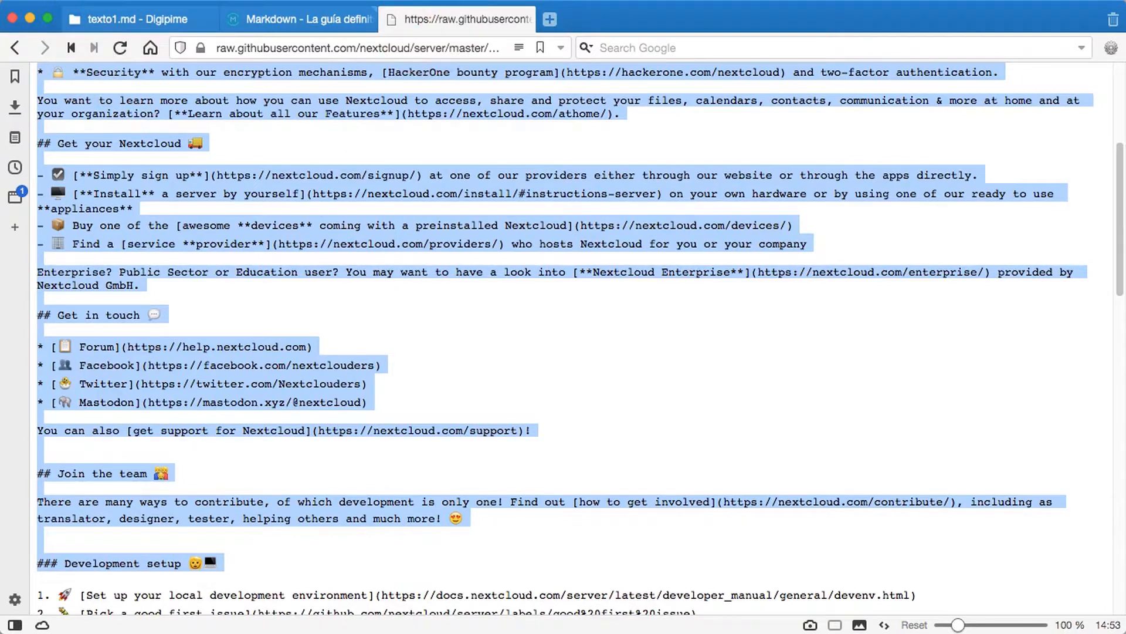
key("super+s")
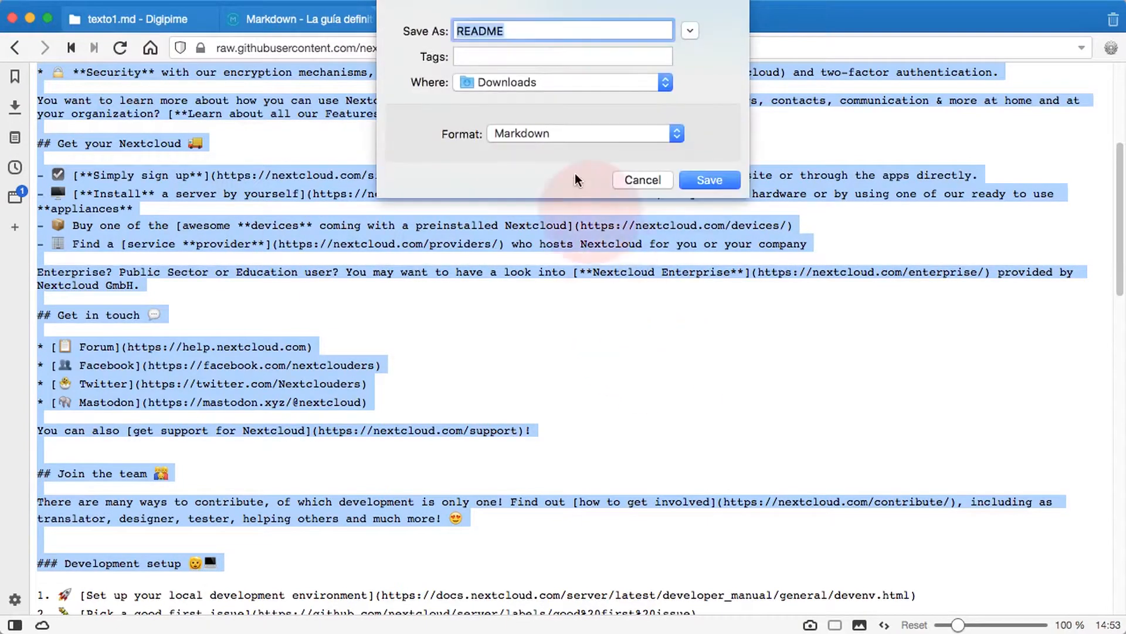
left_click(709, 181)
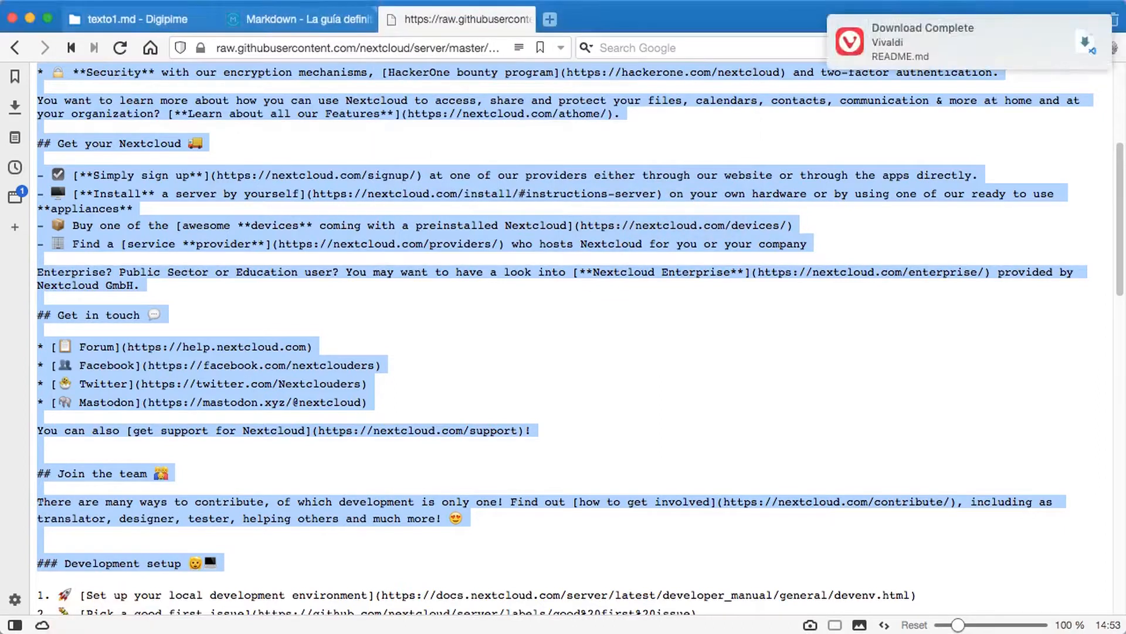
left_click(163, 433)
scroll(324, 275, "up", 5)
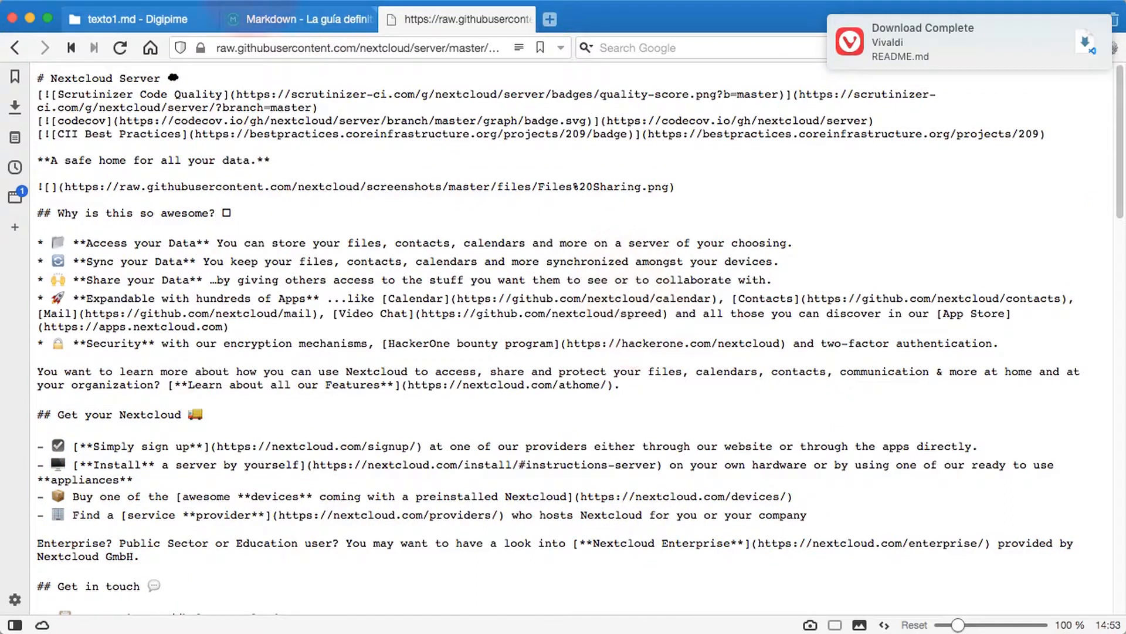
Close texto1.md and upload the downloaded README.md file to the home folder in Nextcloud Files
left_click(144, 19)
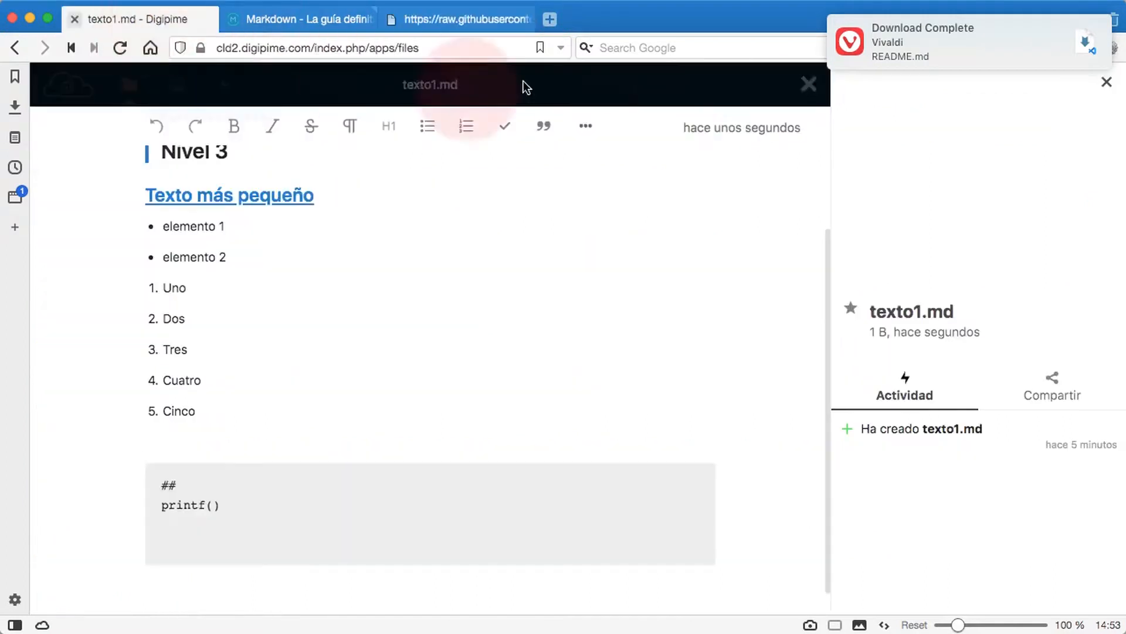
left_click(805, 93)
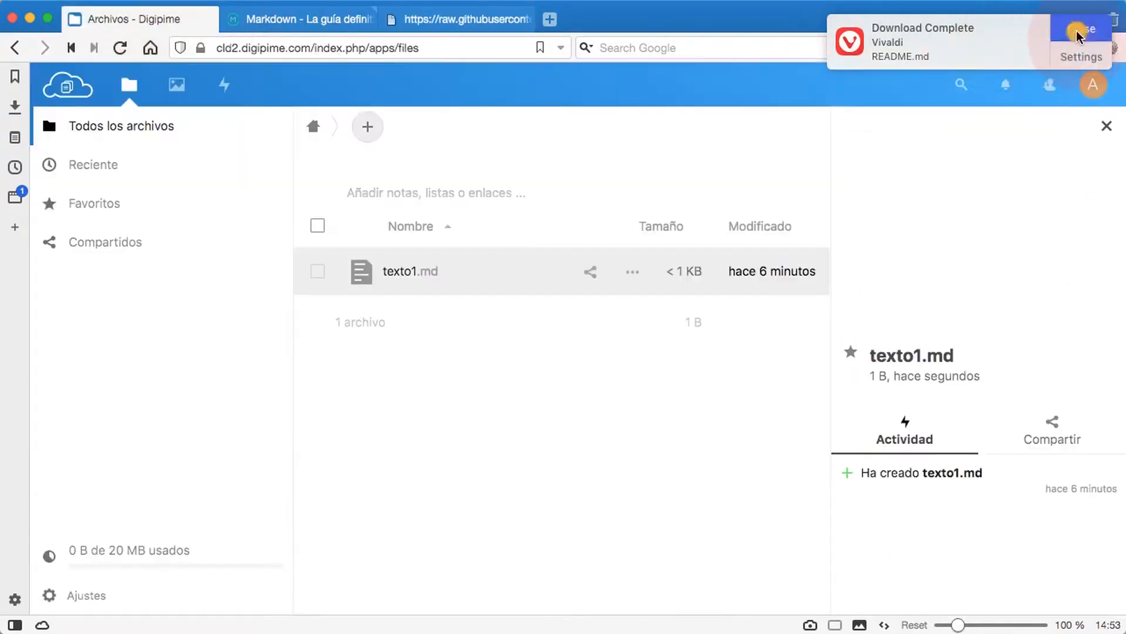
left_click(1073, 30)
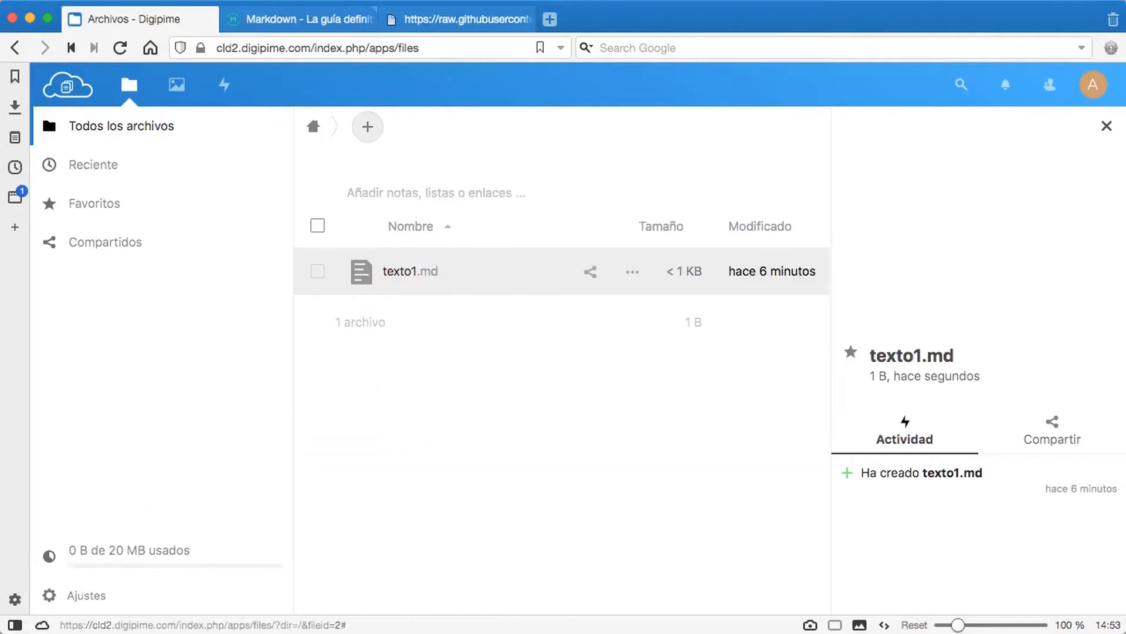
key("super+Tab")
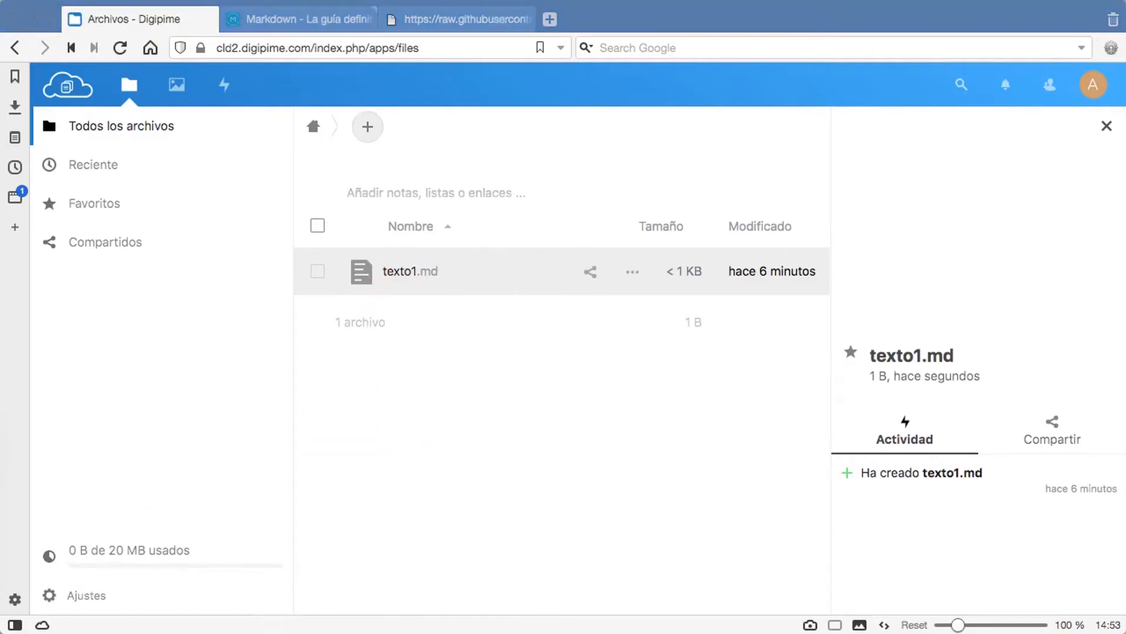
left_click_drag(1, 466, 542, 391)
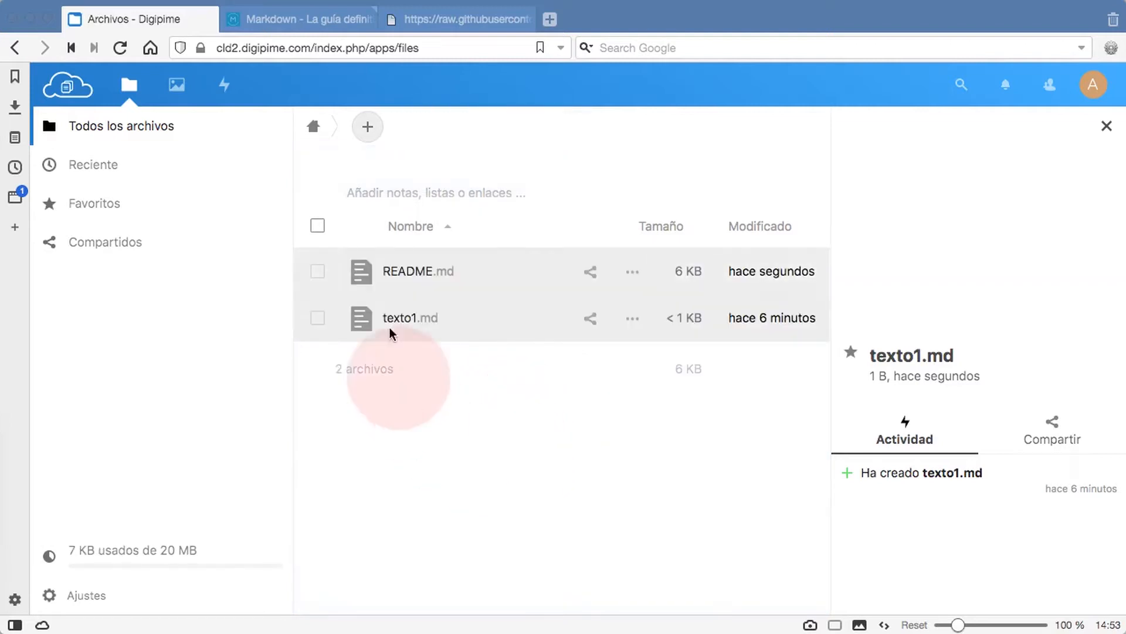
Open the uploaded README.md in the text editor and examine its rendered headings, "Get in touch" links and code blocks
left_click(399, 271)
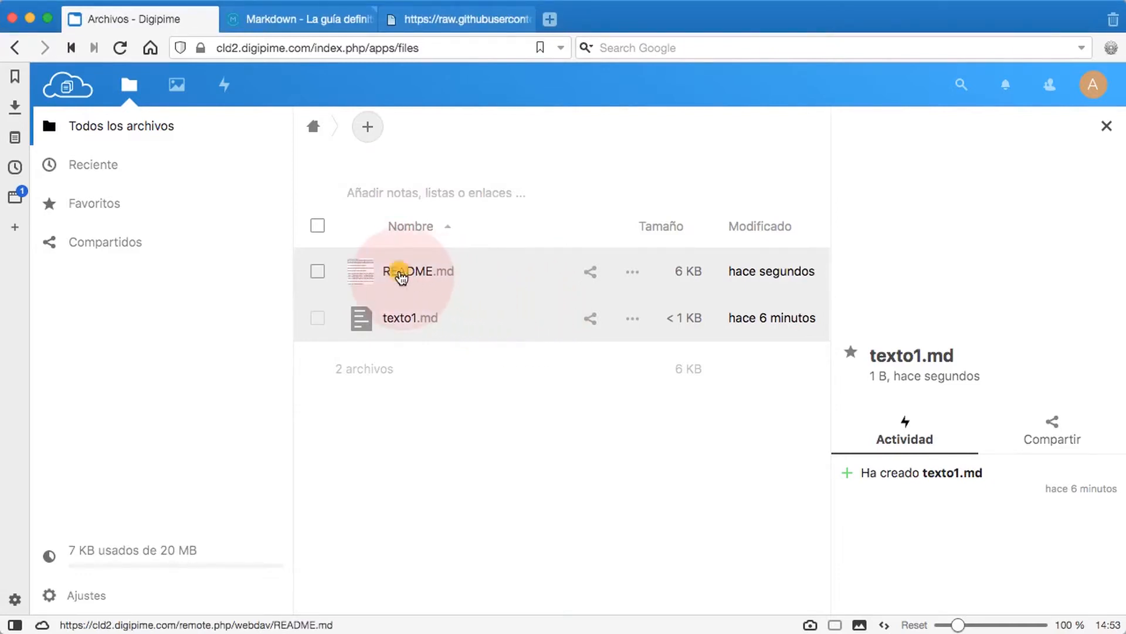
left_click(401, 273)
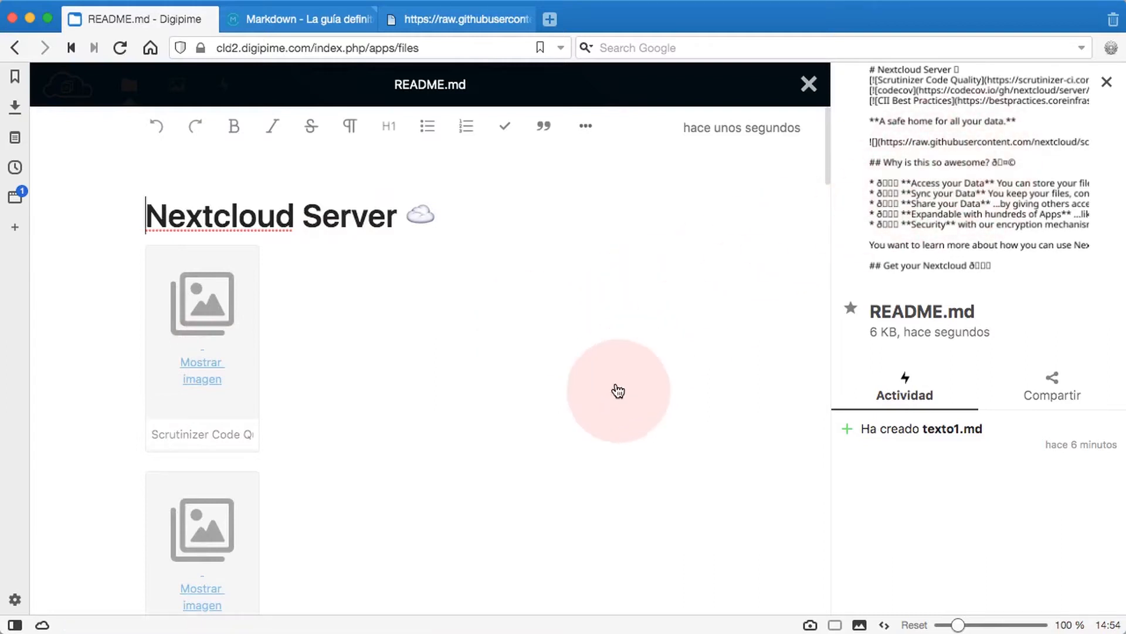
scroll(617, 390, "down", 15)
scroll(609, 385, "up", 2)
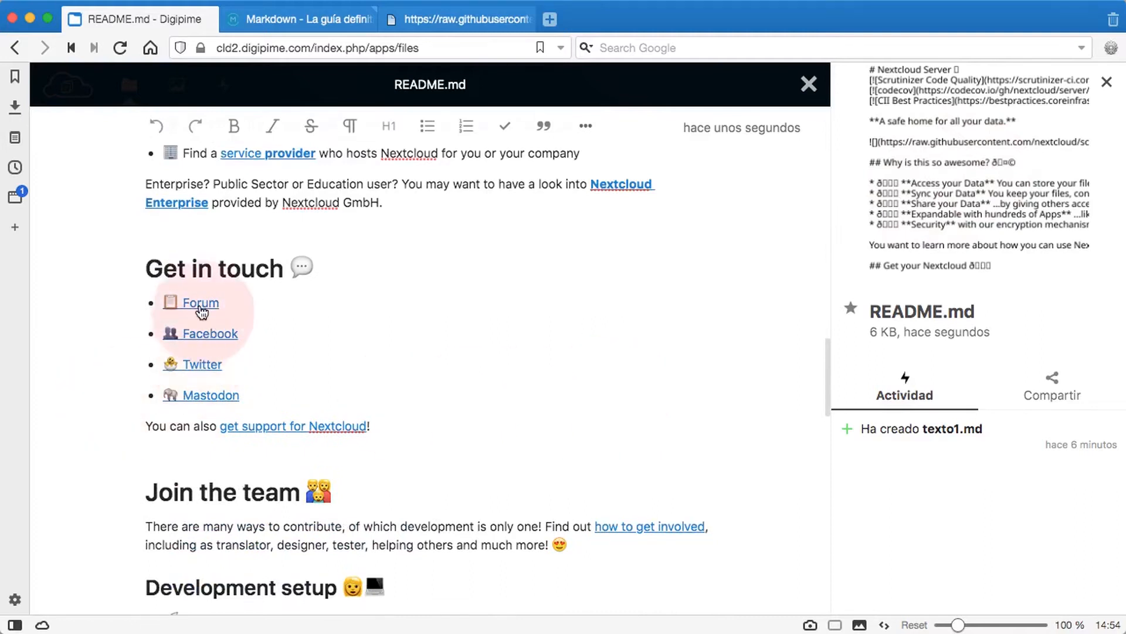
scroll(566, 454, "down", 10)
scroll(559, 451, "up", 8)
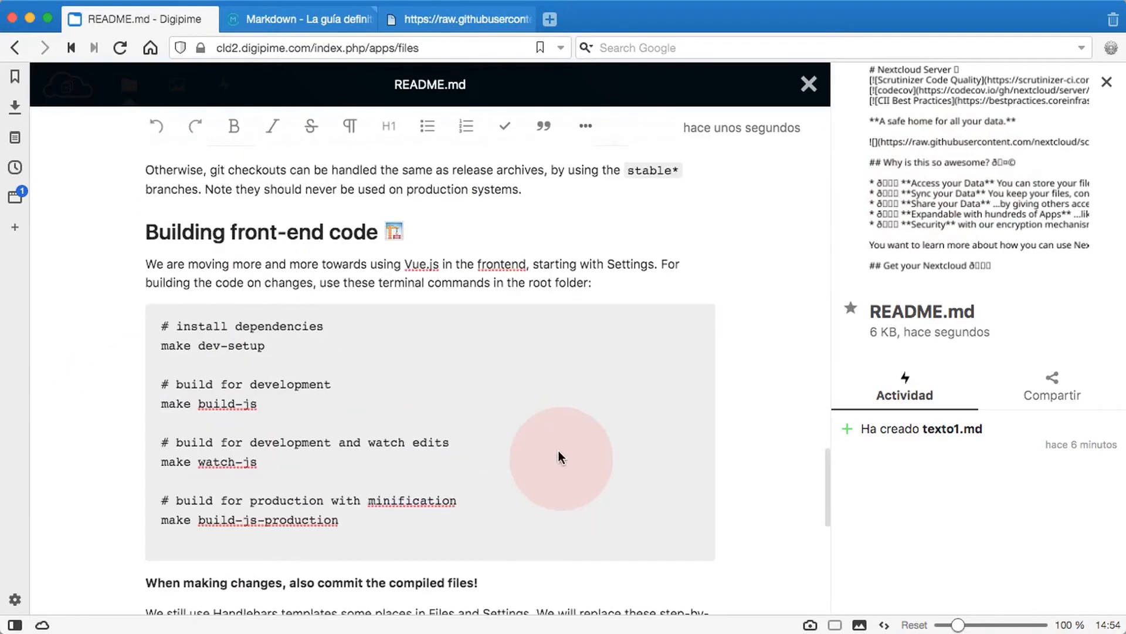
left_click_drag(199, 303, 345, 387)
left_click(345, 387)
scroll(487, 416, "down", 4)
scroll(487, 416, "down", 7)
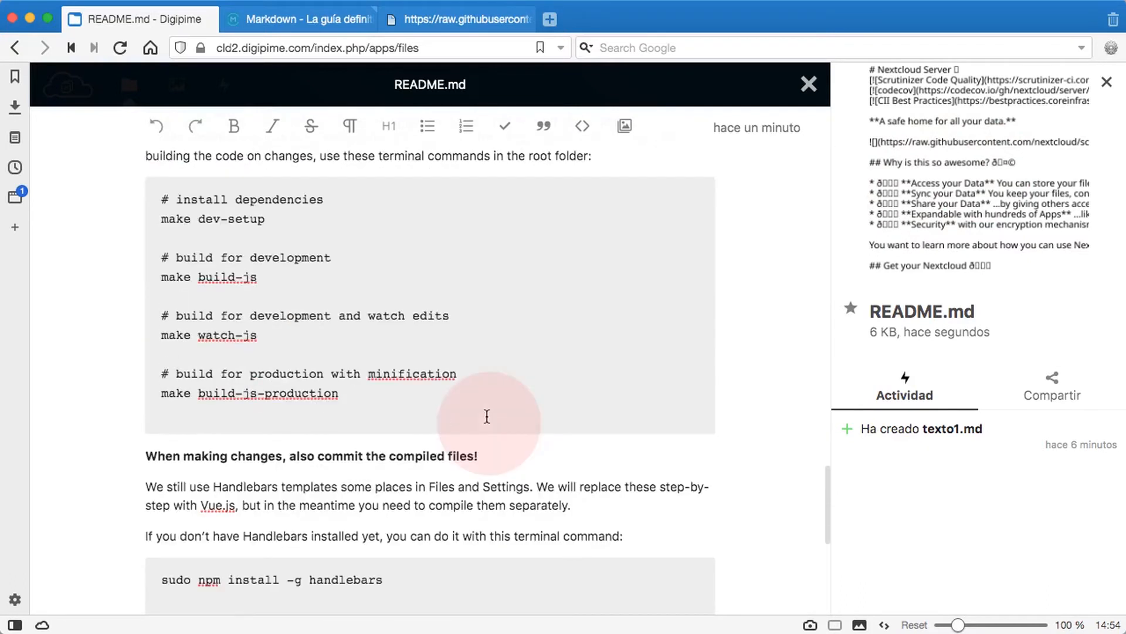
scroll(487, 423, "up", 20)
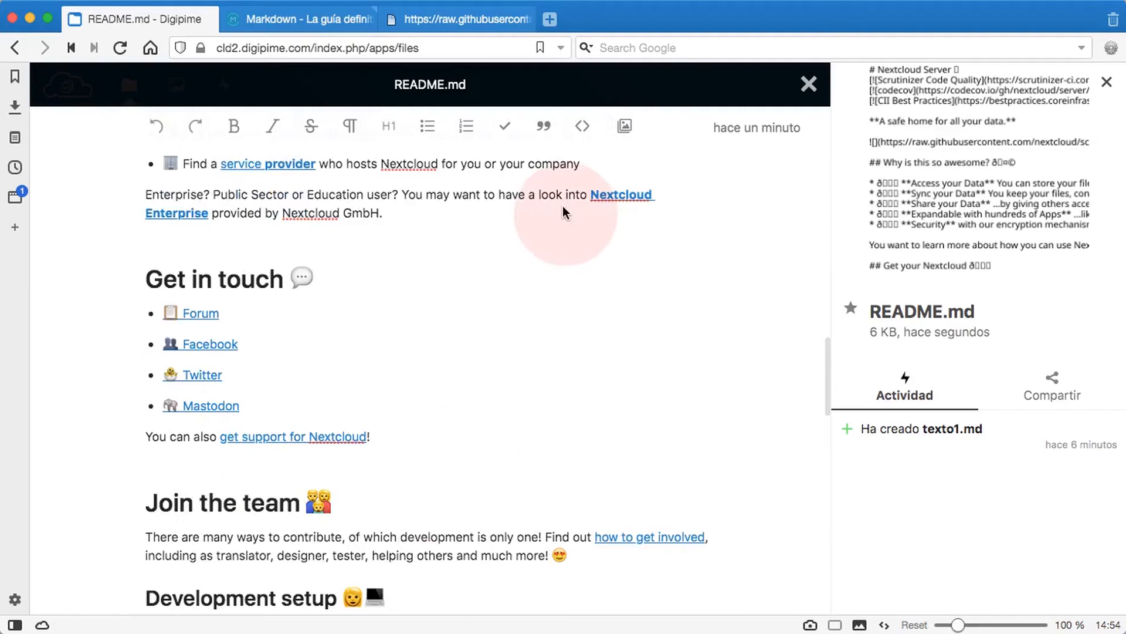
Follow the Forum link under "Get in touch" and return to the open README.md
left_click(201, 313)
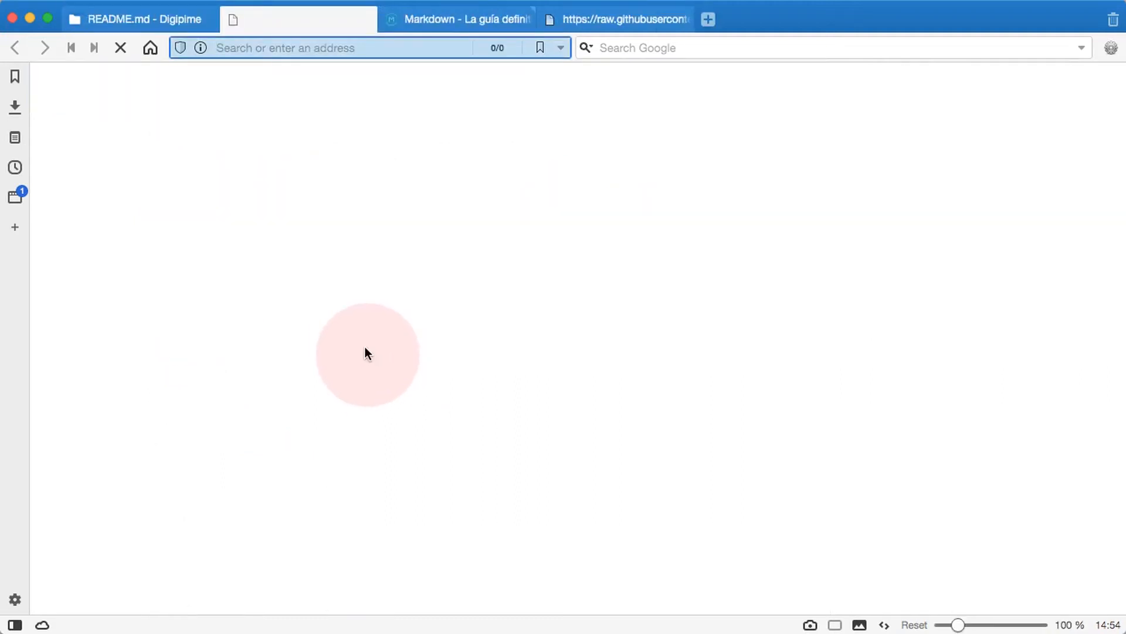
mouse_move(156, 20)
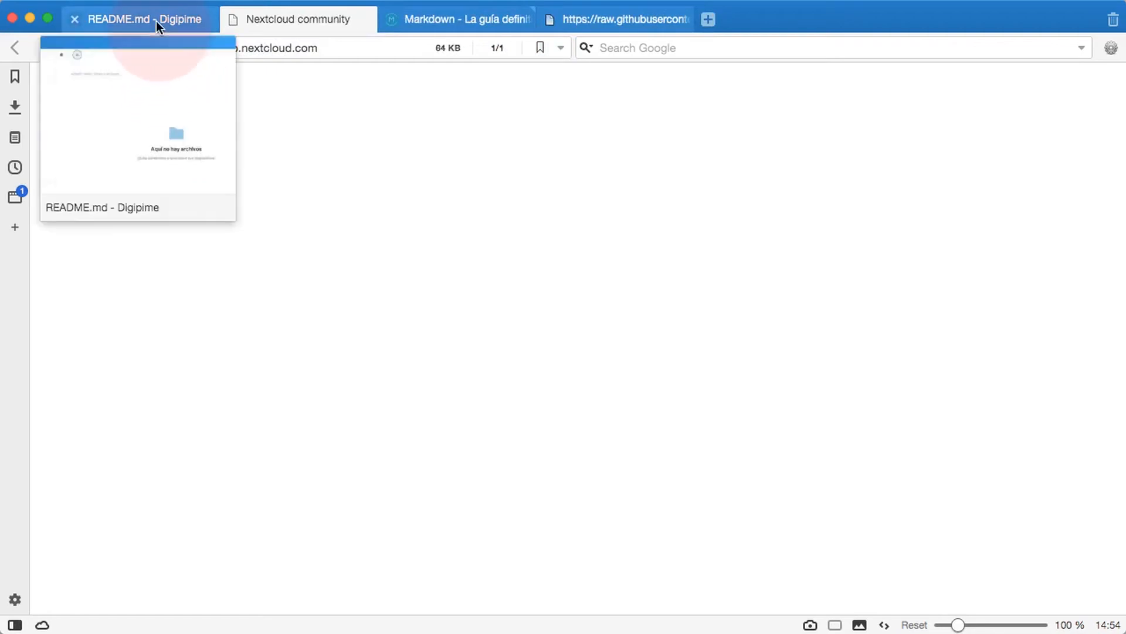
left_click(117, 18)
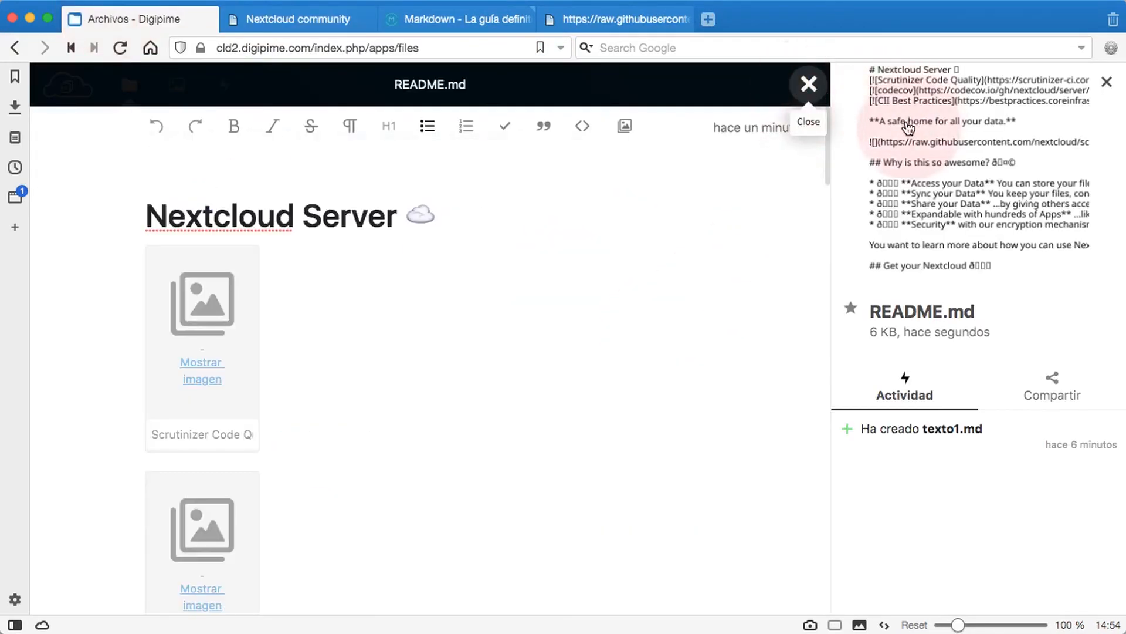
Close README.md and log out of the Nextcloud account
left_click(808, 83)
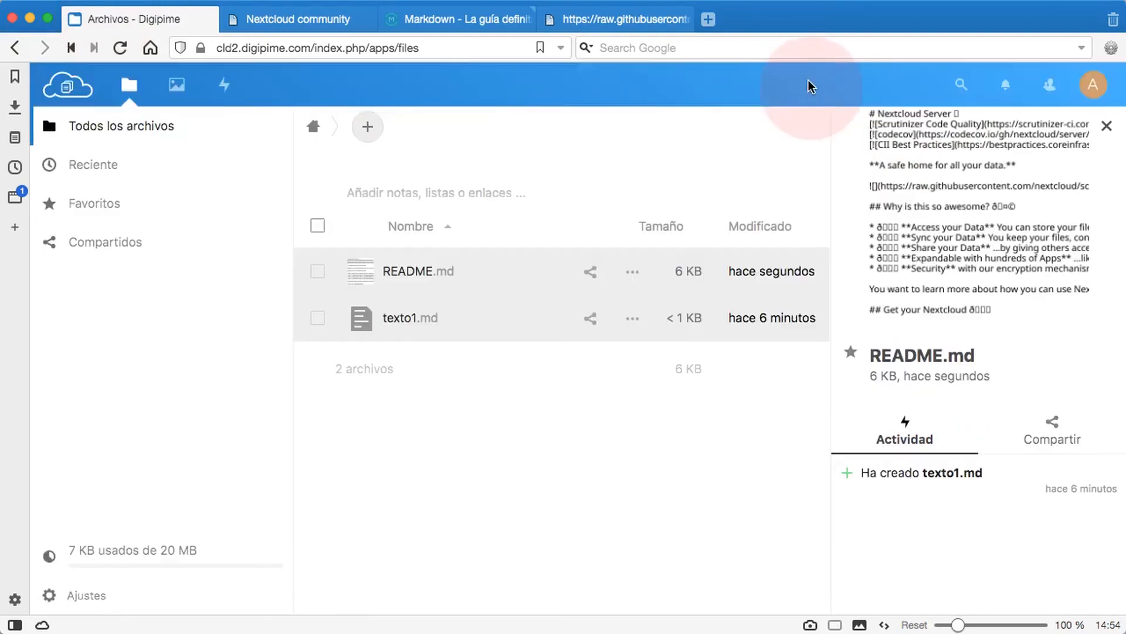
left_click(1092, 87)
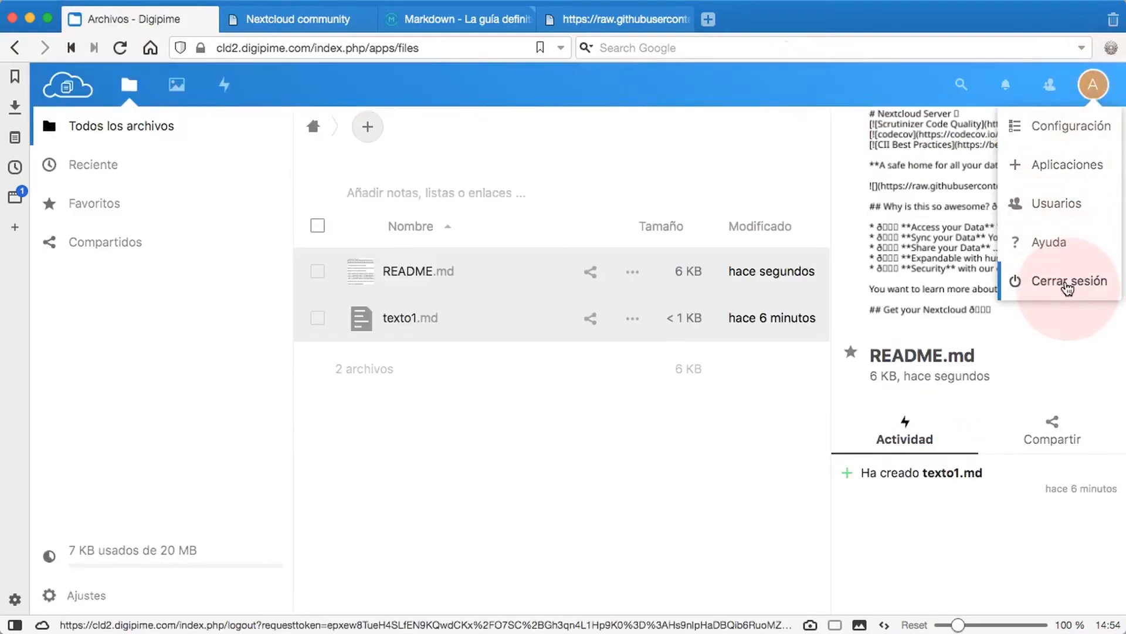
left_click(1068, 281)
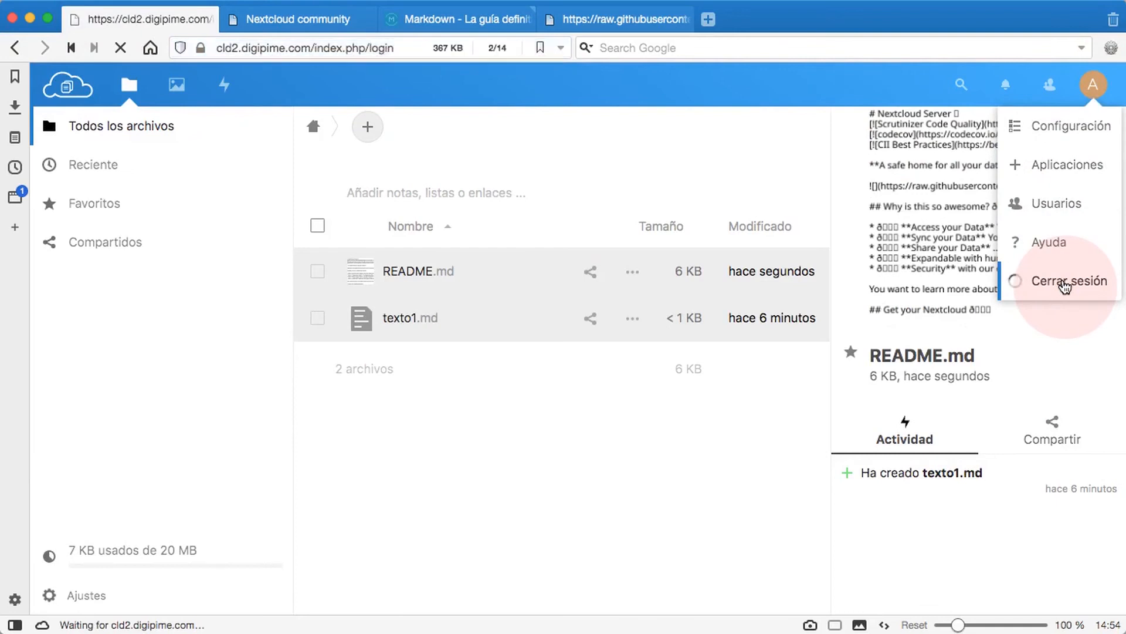